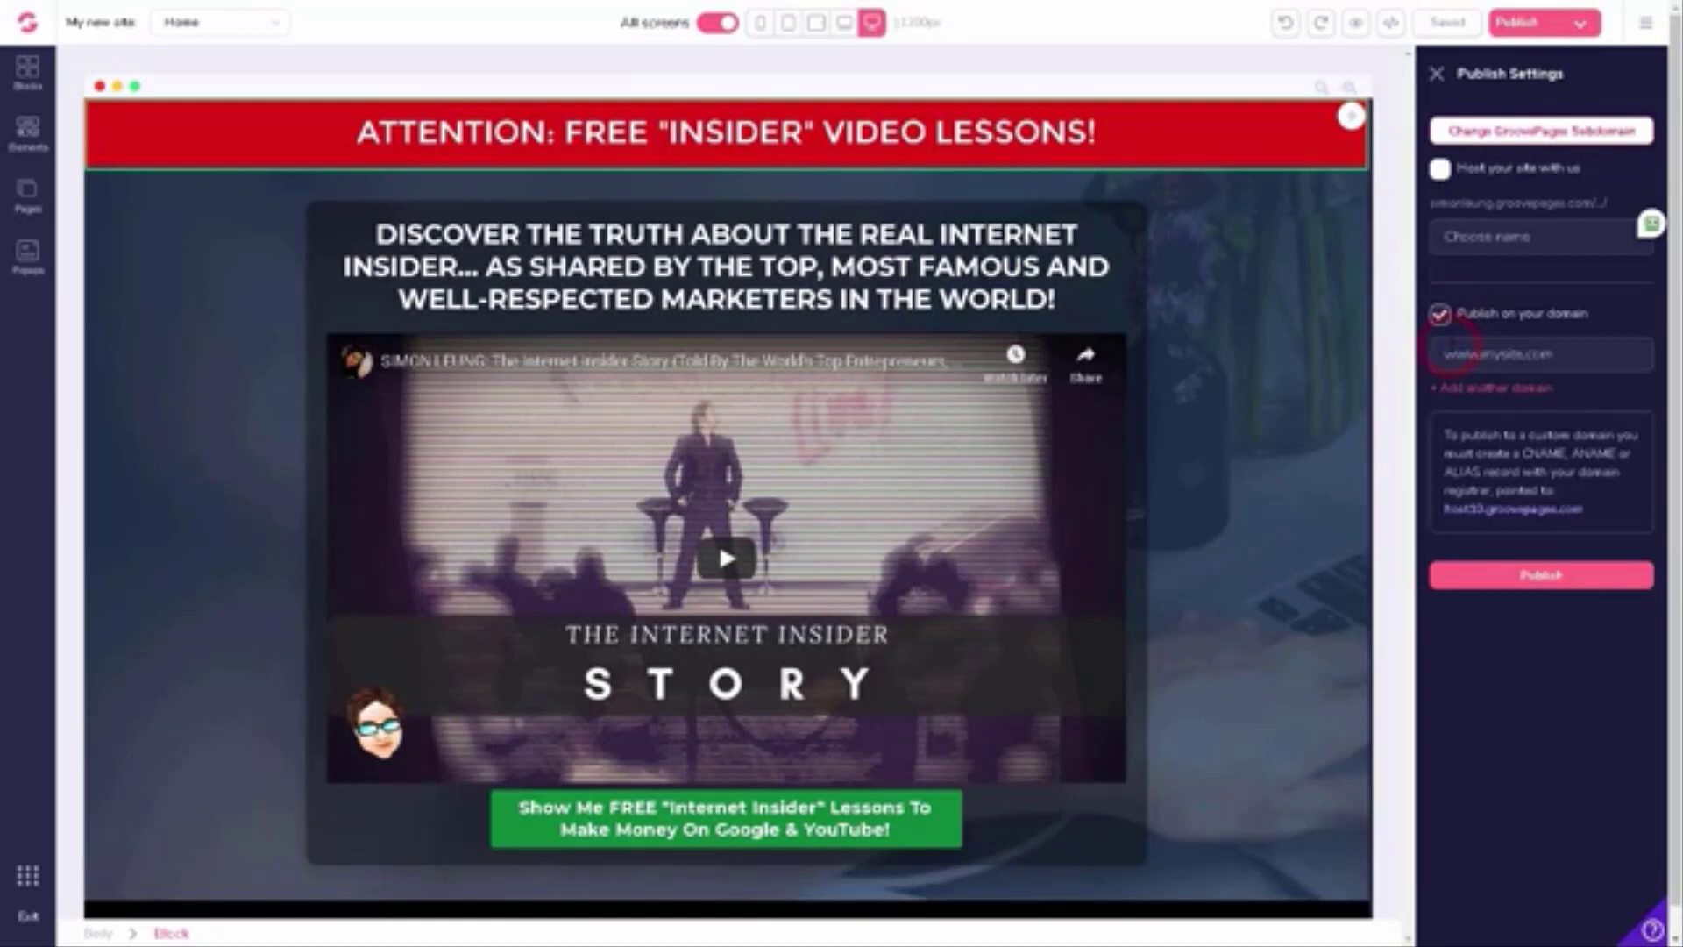
Step: Set the custom publishing domain to simonleung.com and publish the site
type("simonleung.com")
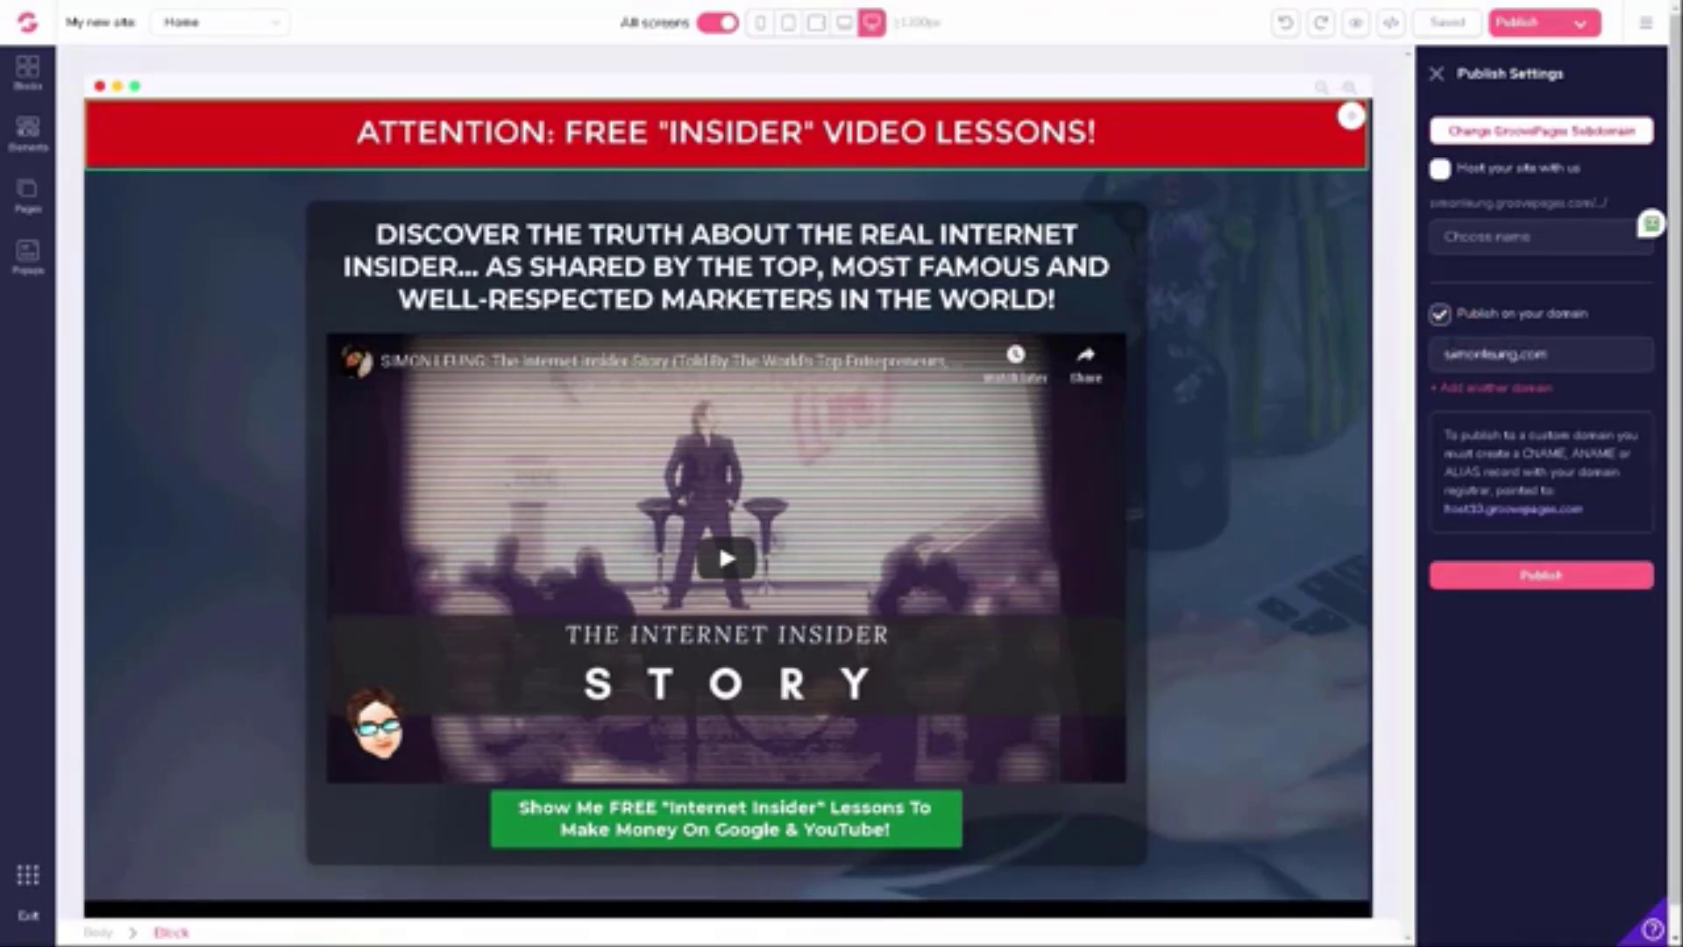
left_click(1519, 590)
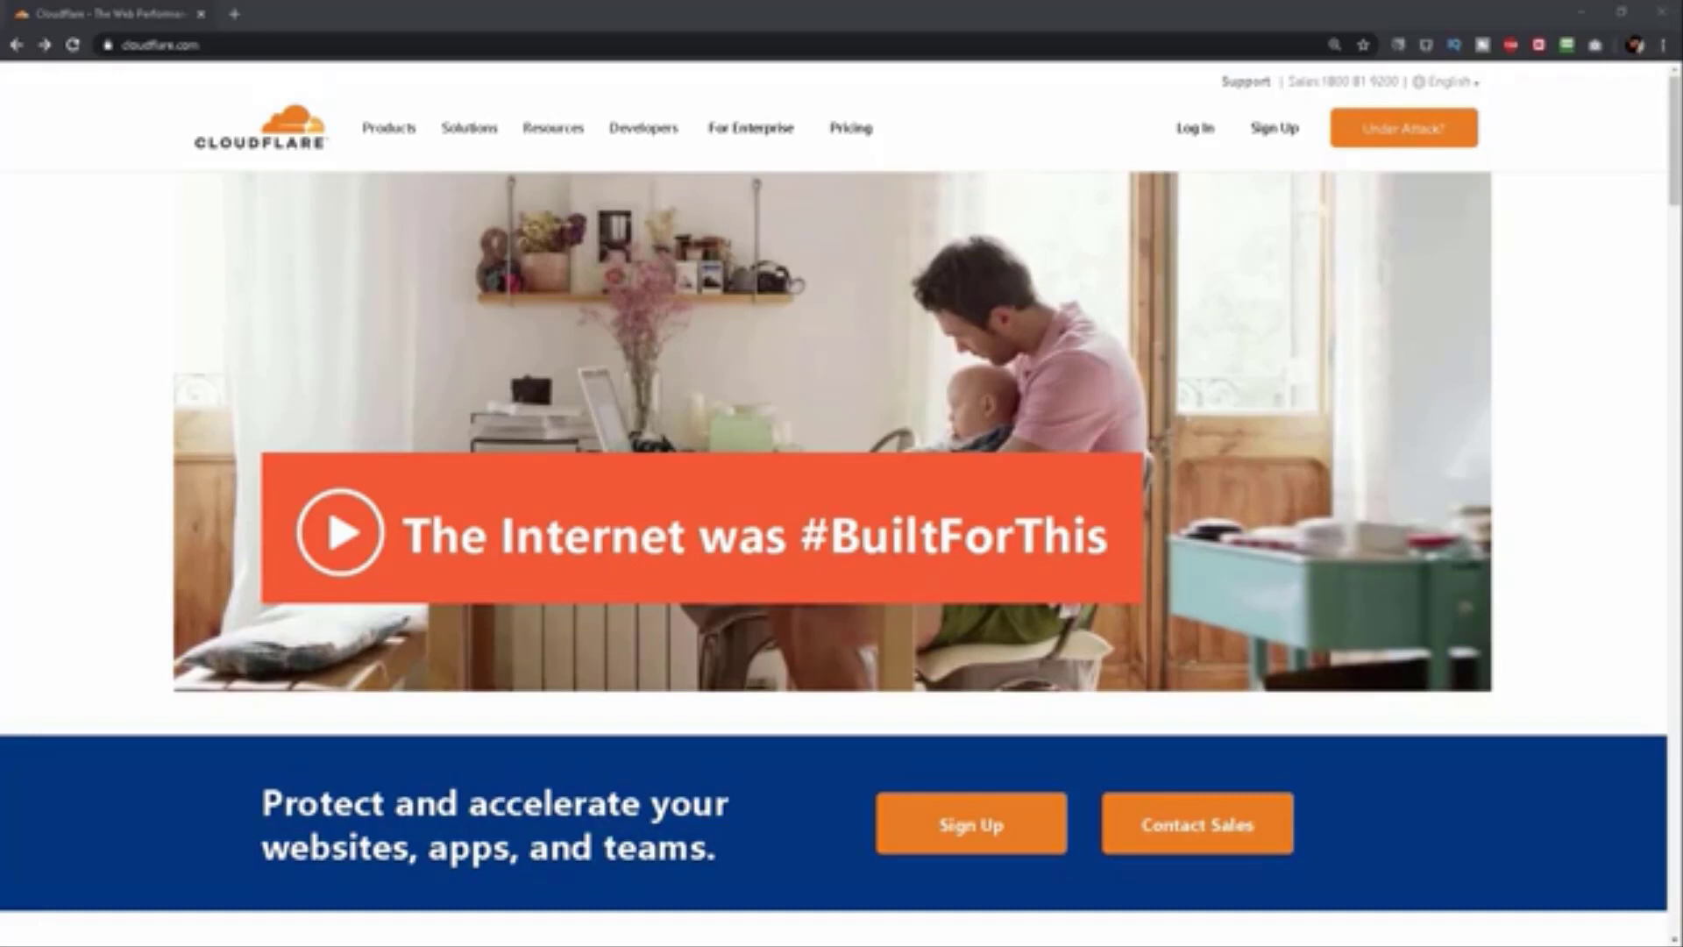
double_click(142, 45)
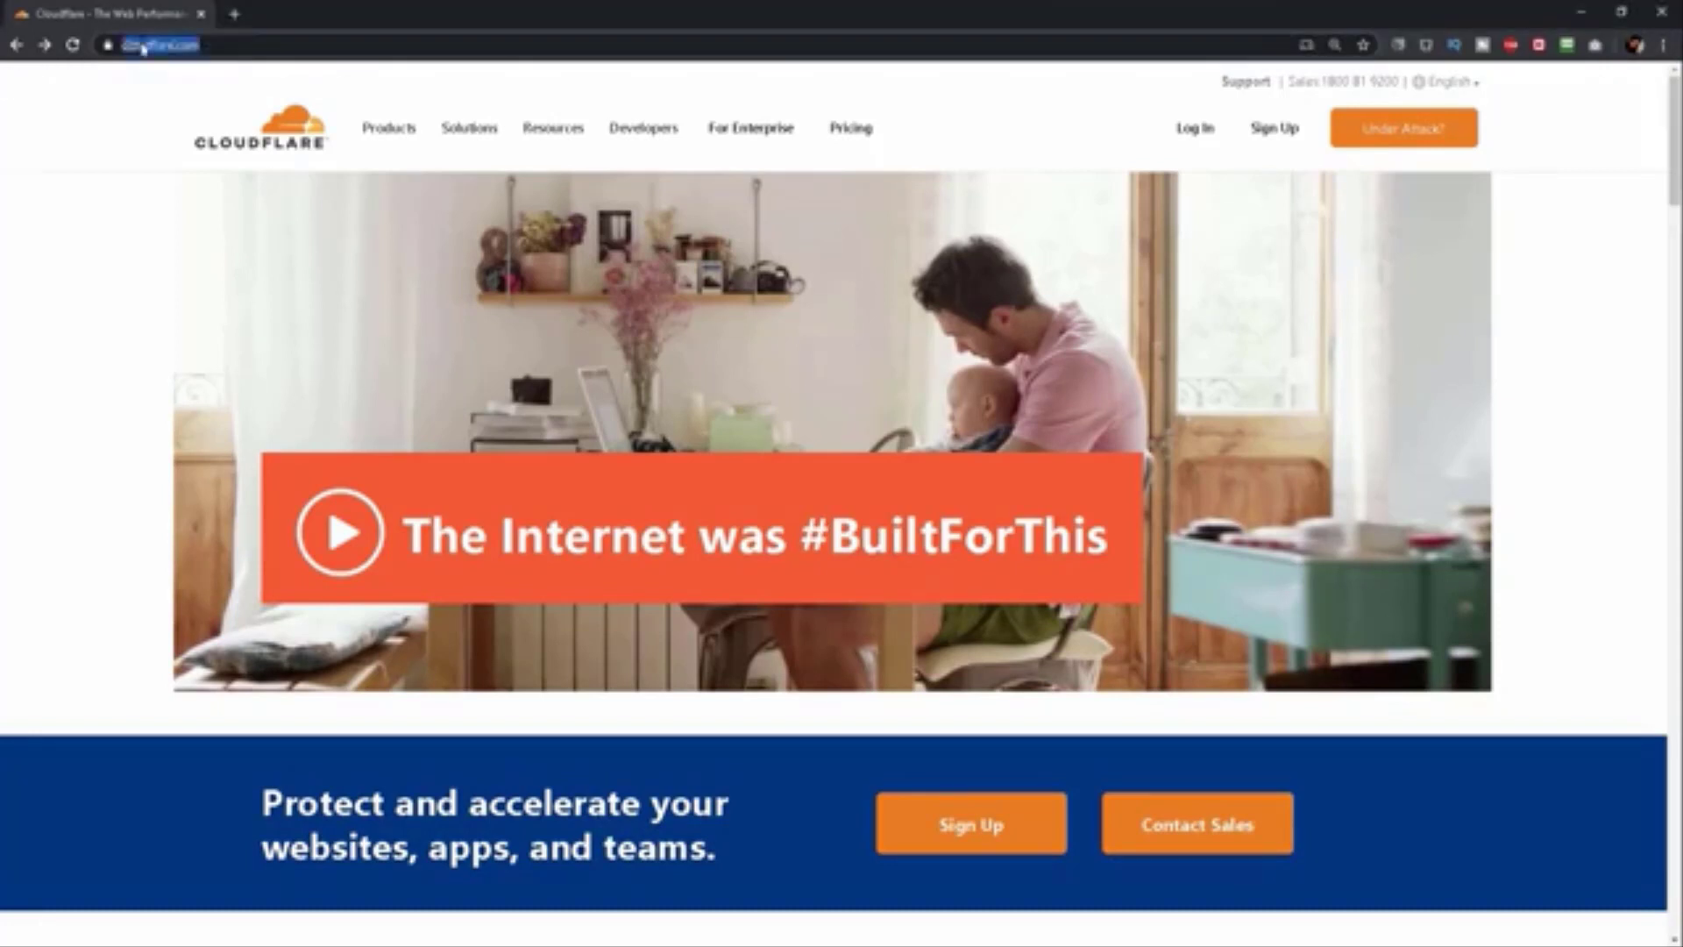
key("Home")
key("shift+Right")
key("shift+Right")
key("shift+Right")
key("shift+Right")
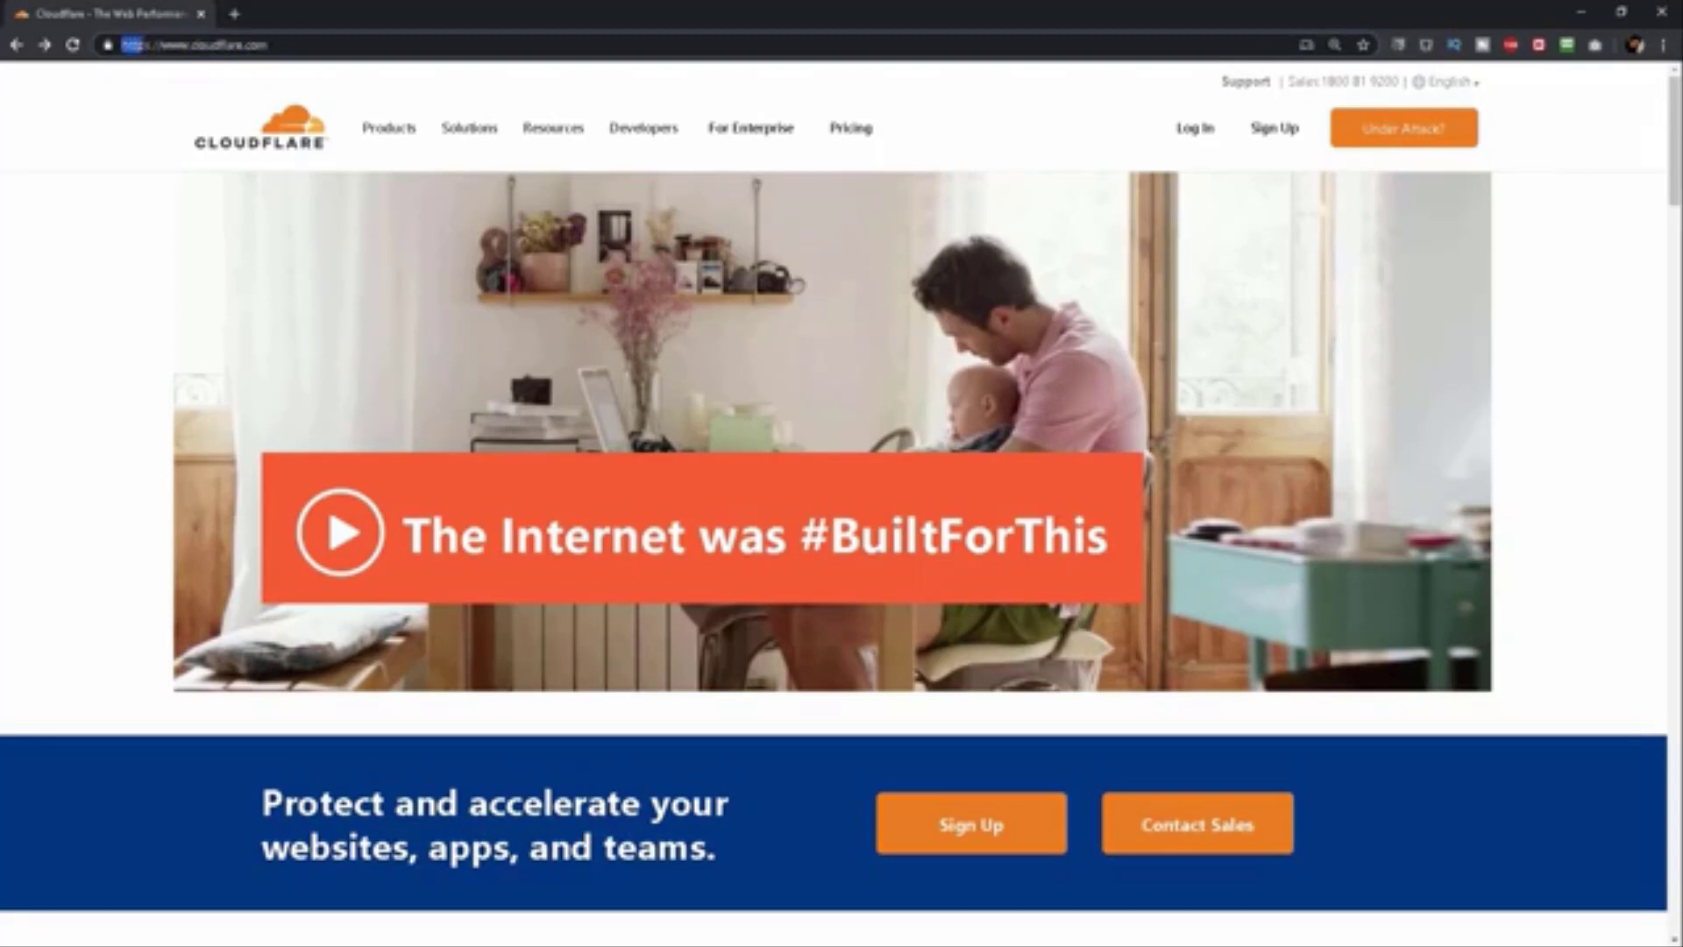
key("shift+Right")
key("shift+End")
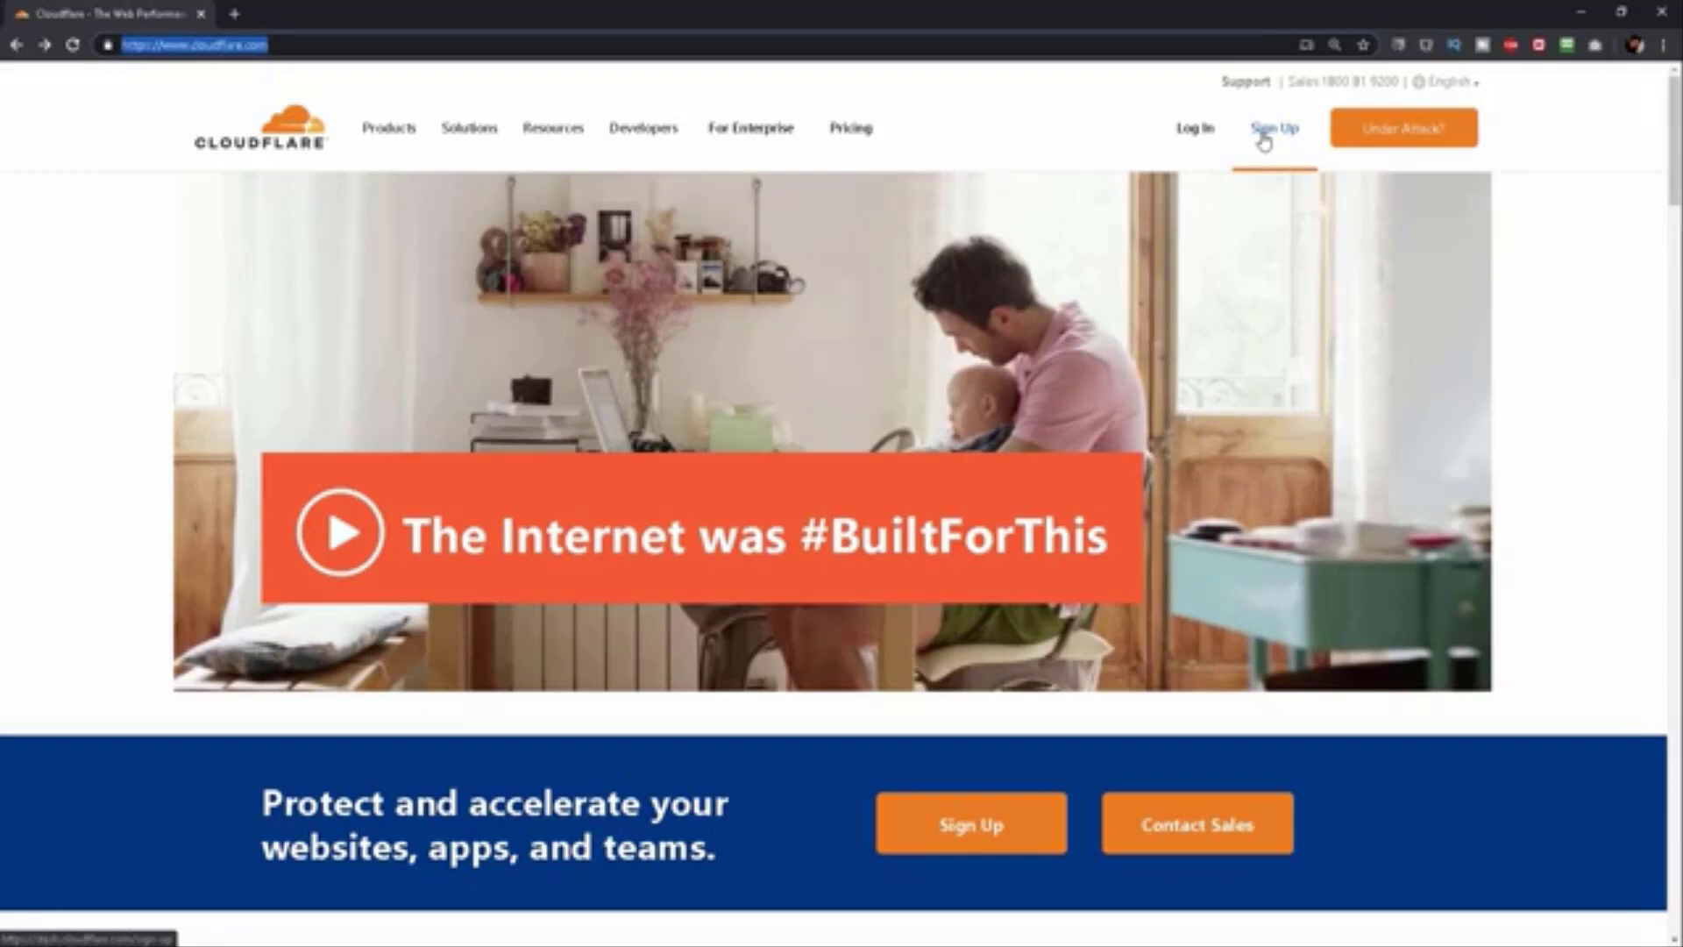
Step: Sign up for a Cloudflare account with the account's e-mail address and password
left_click(980, 855)
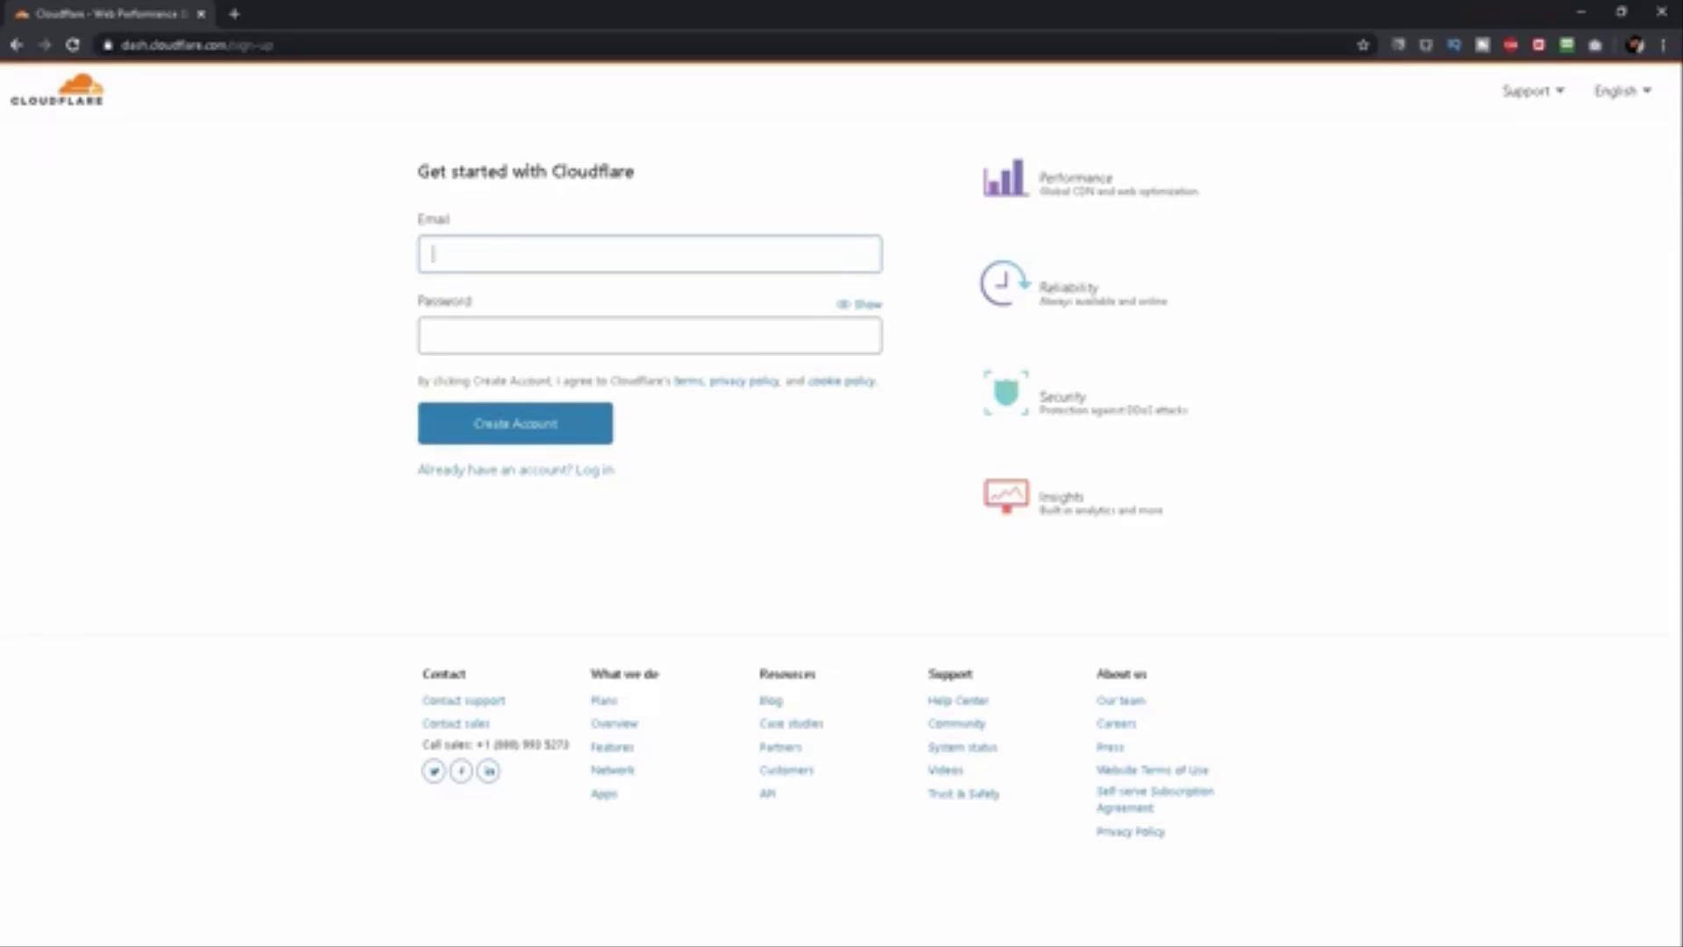
left_click(519, 432)
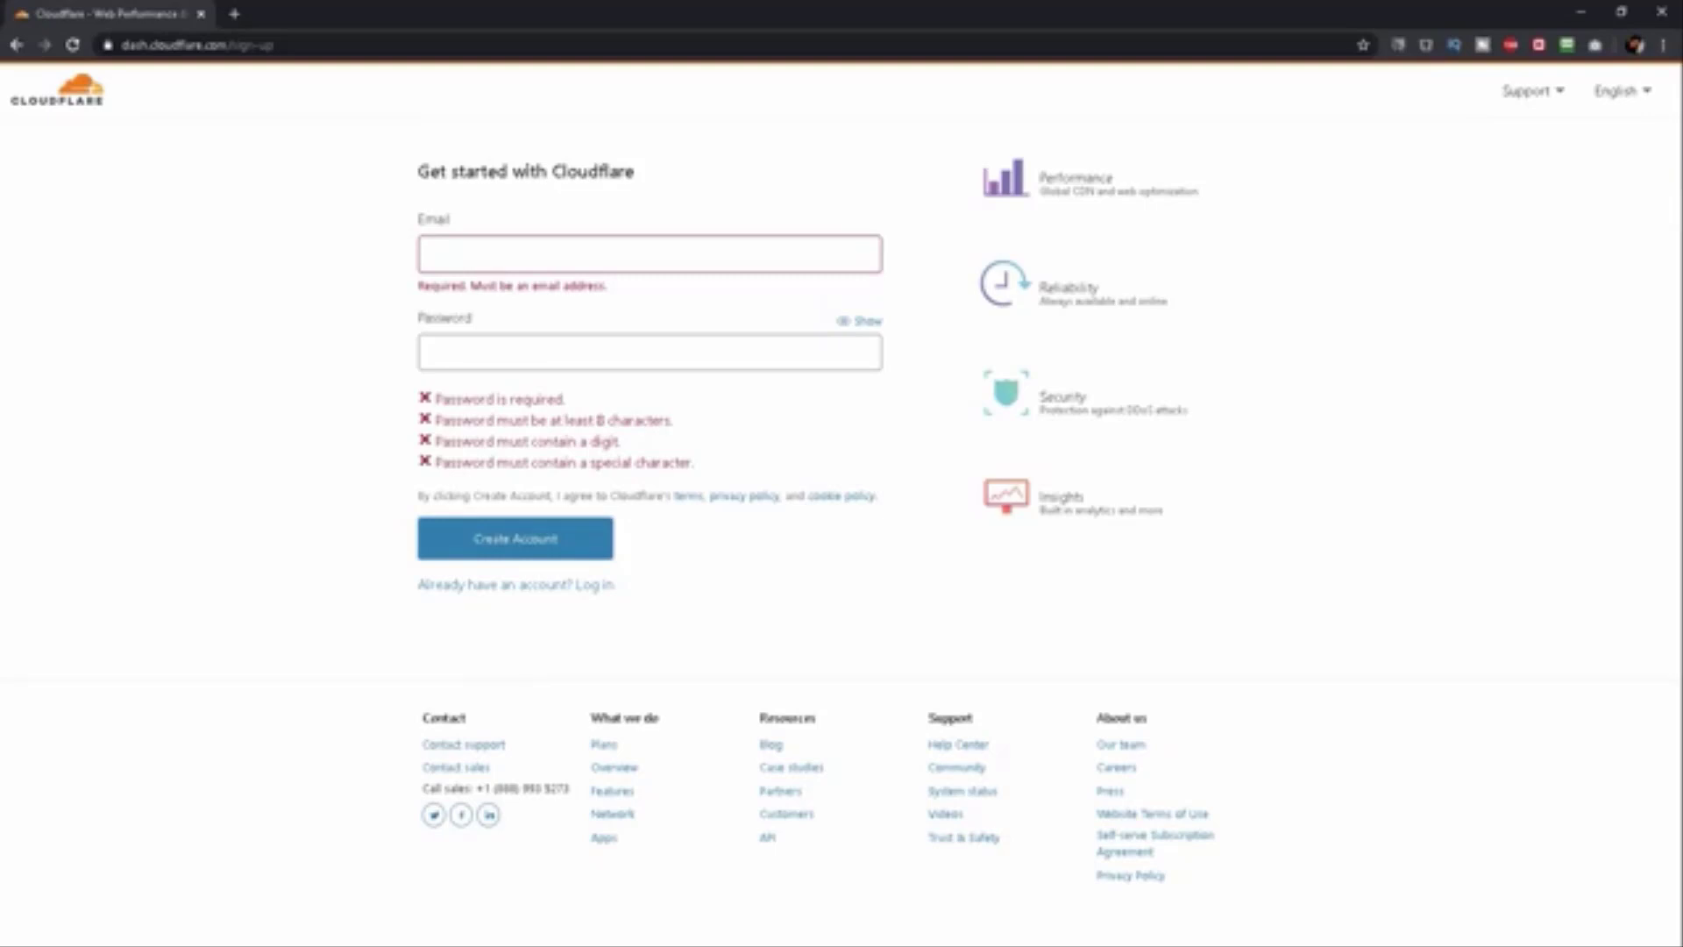
type("***")
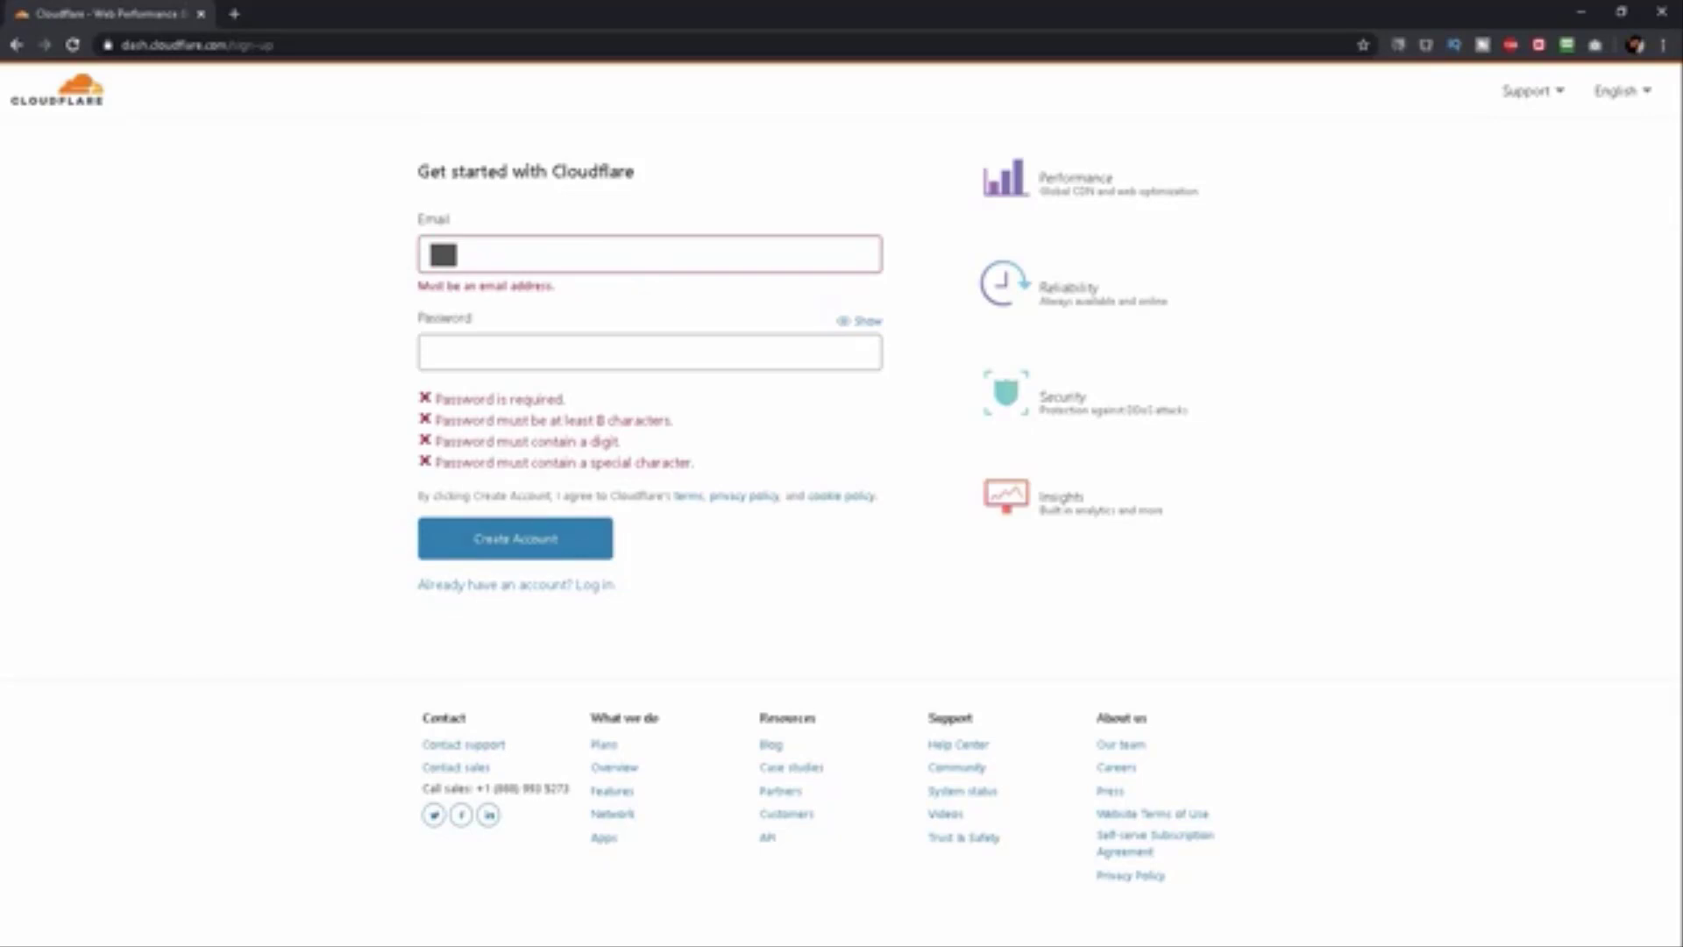
type("********@gmai")
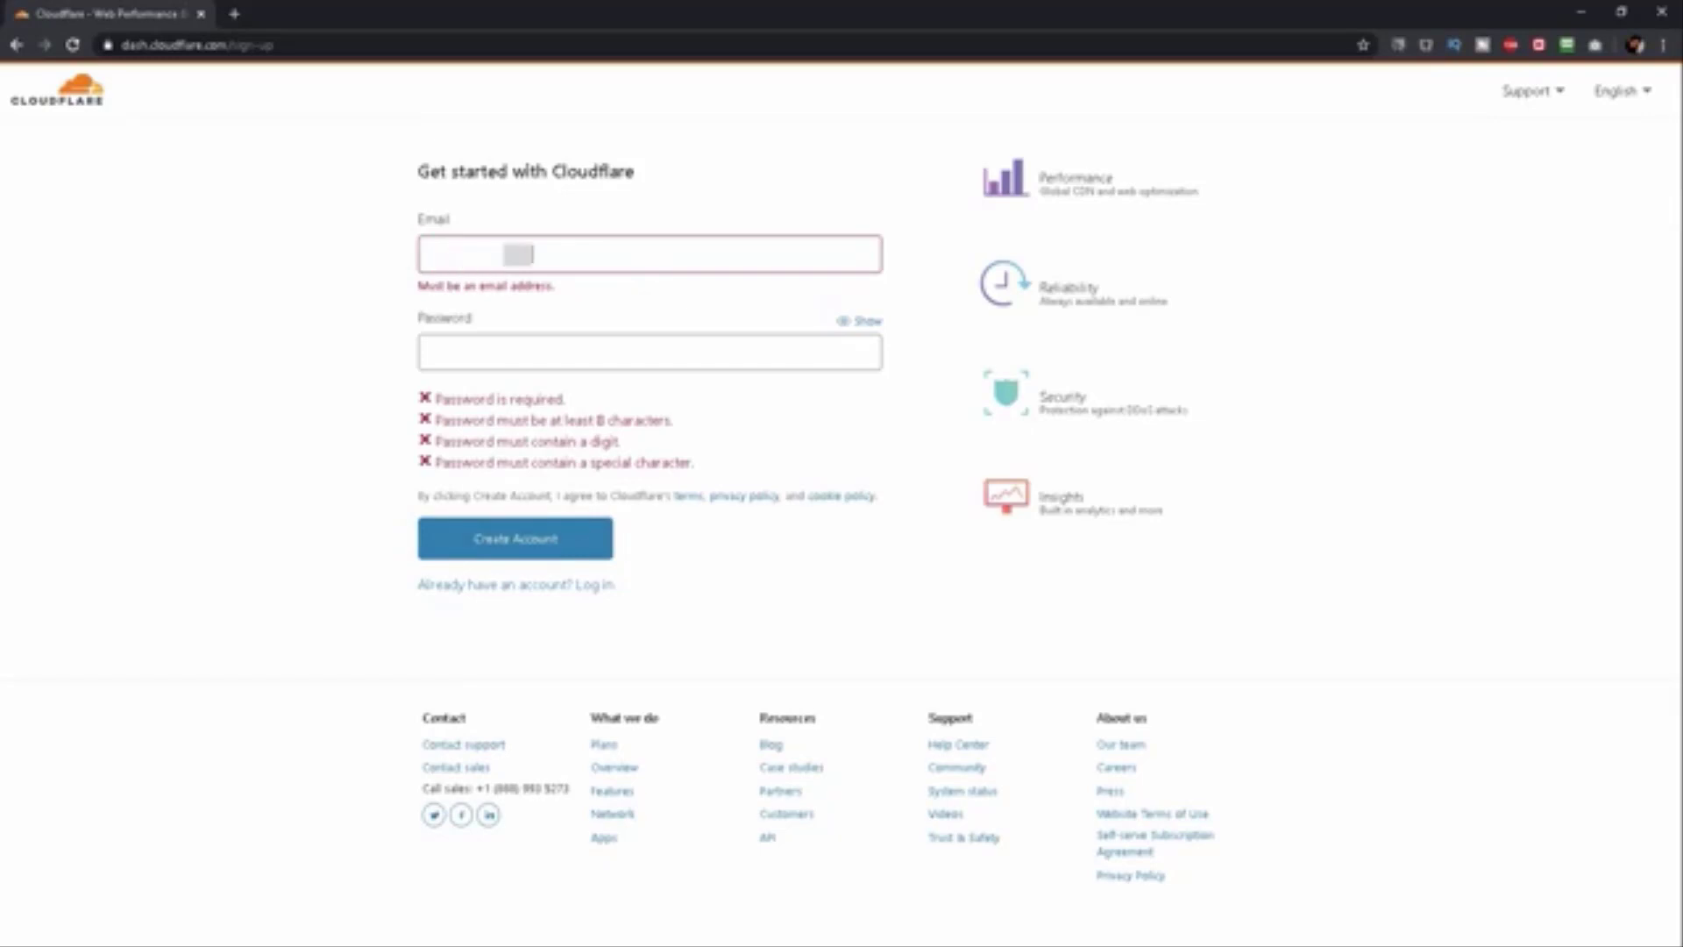
type("l.com")
key("Tab")
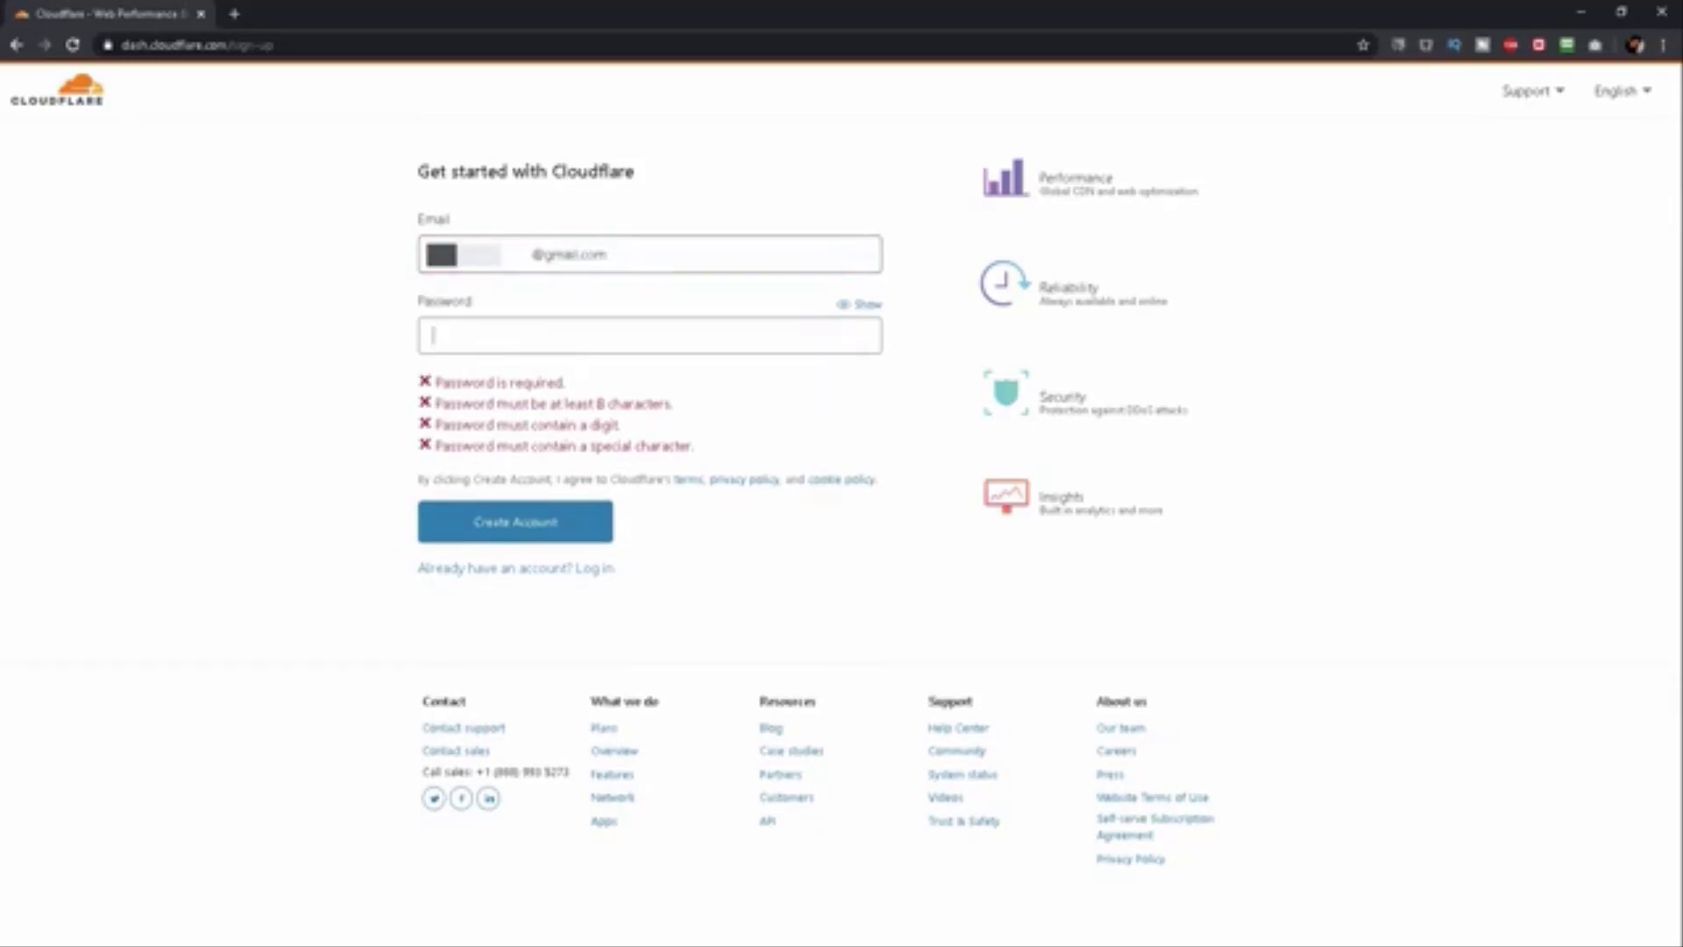
type("*************")
left_click(565, 538)
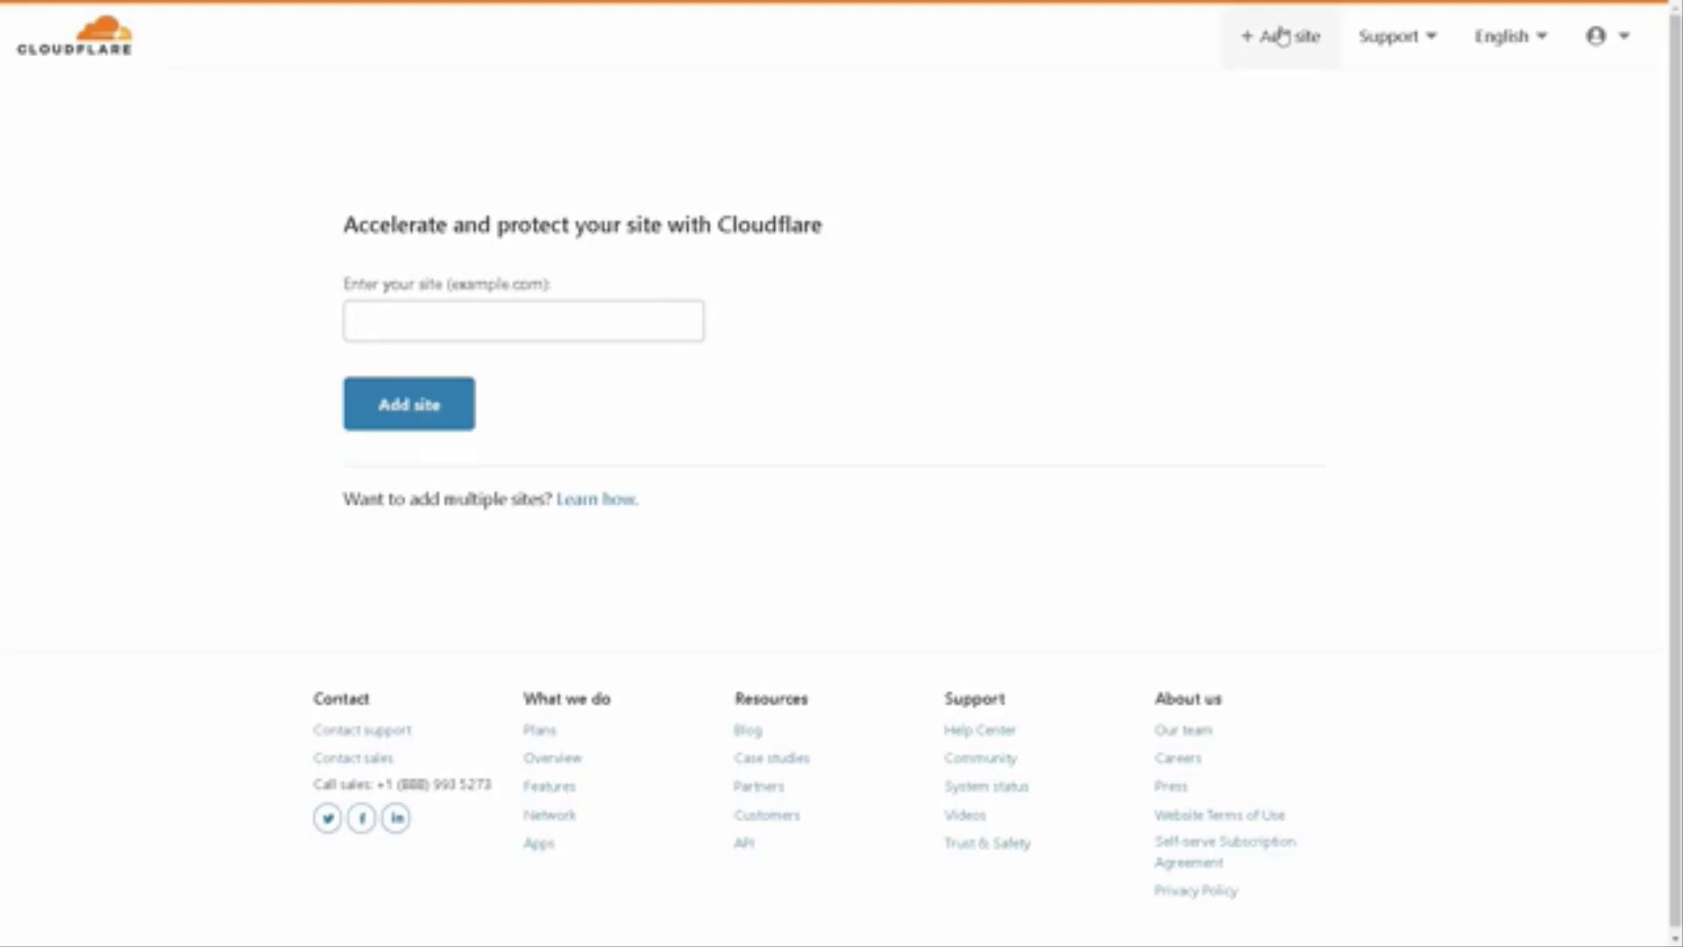
Step: Add the site groovefunnels.com to the Cloudflare account with the Free plan
left_click(383, 330)
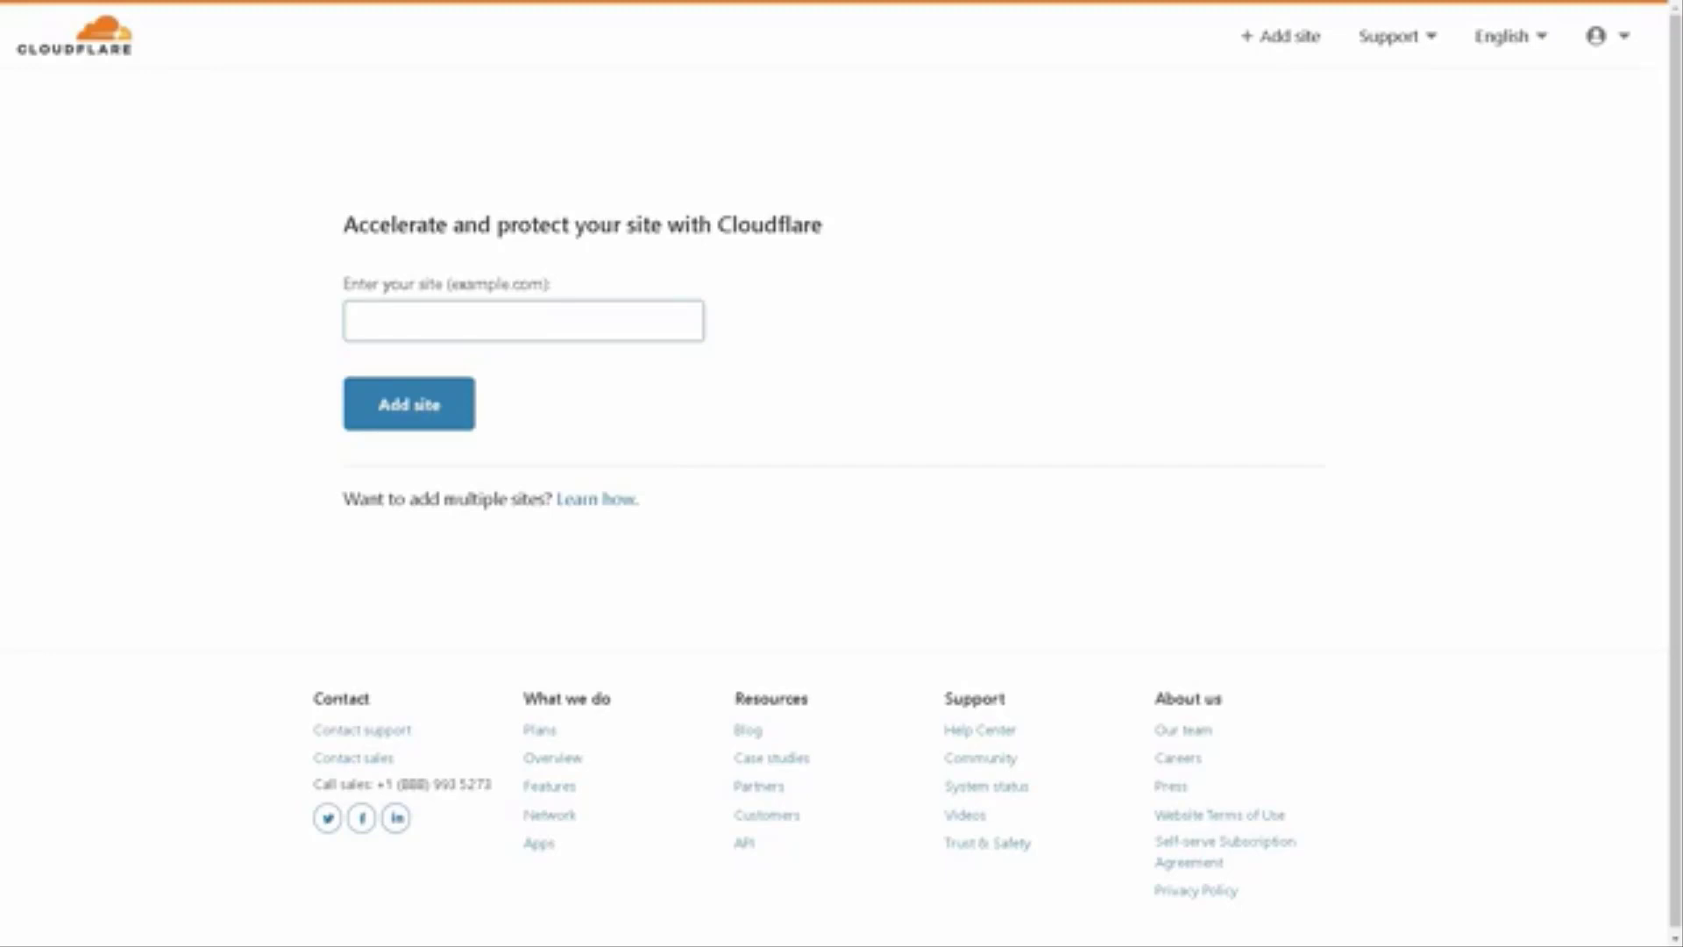
type("groovefunnels.com")
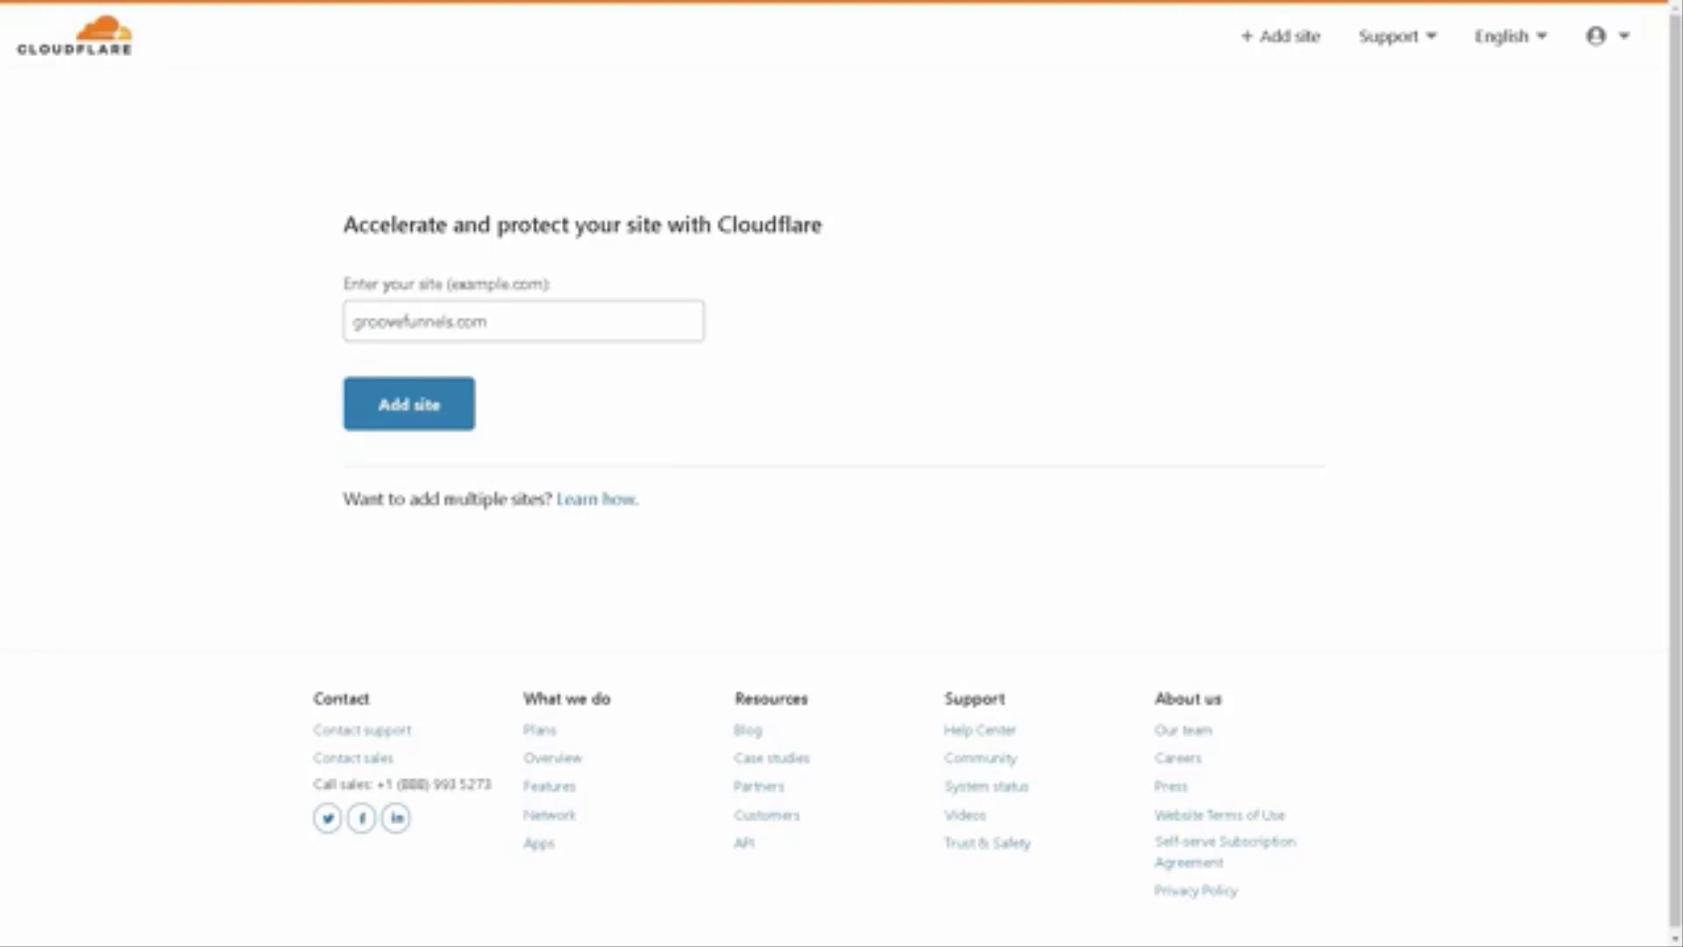
left_click(367, 428)
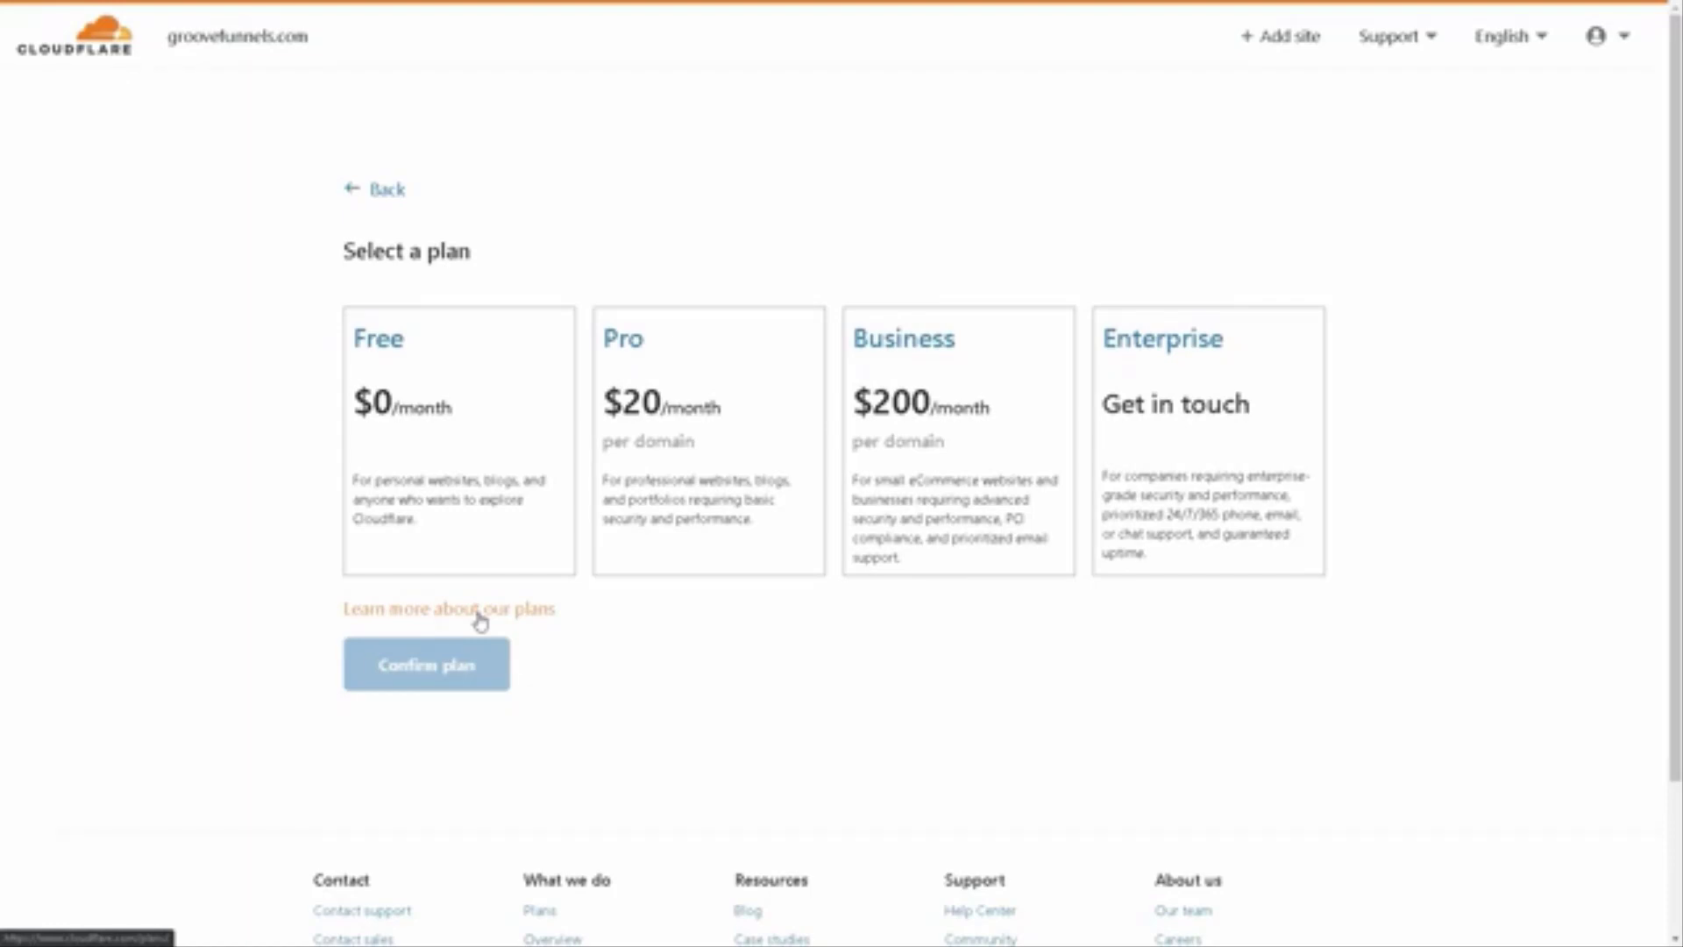
left_click(445, 496)
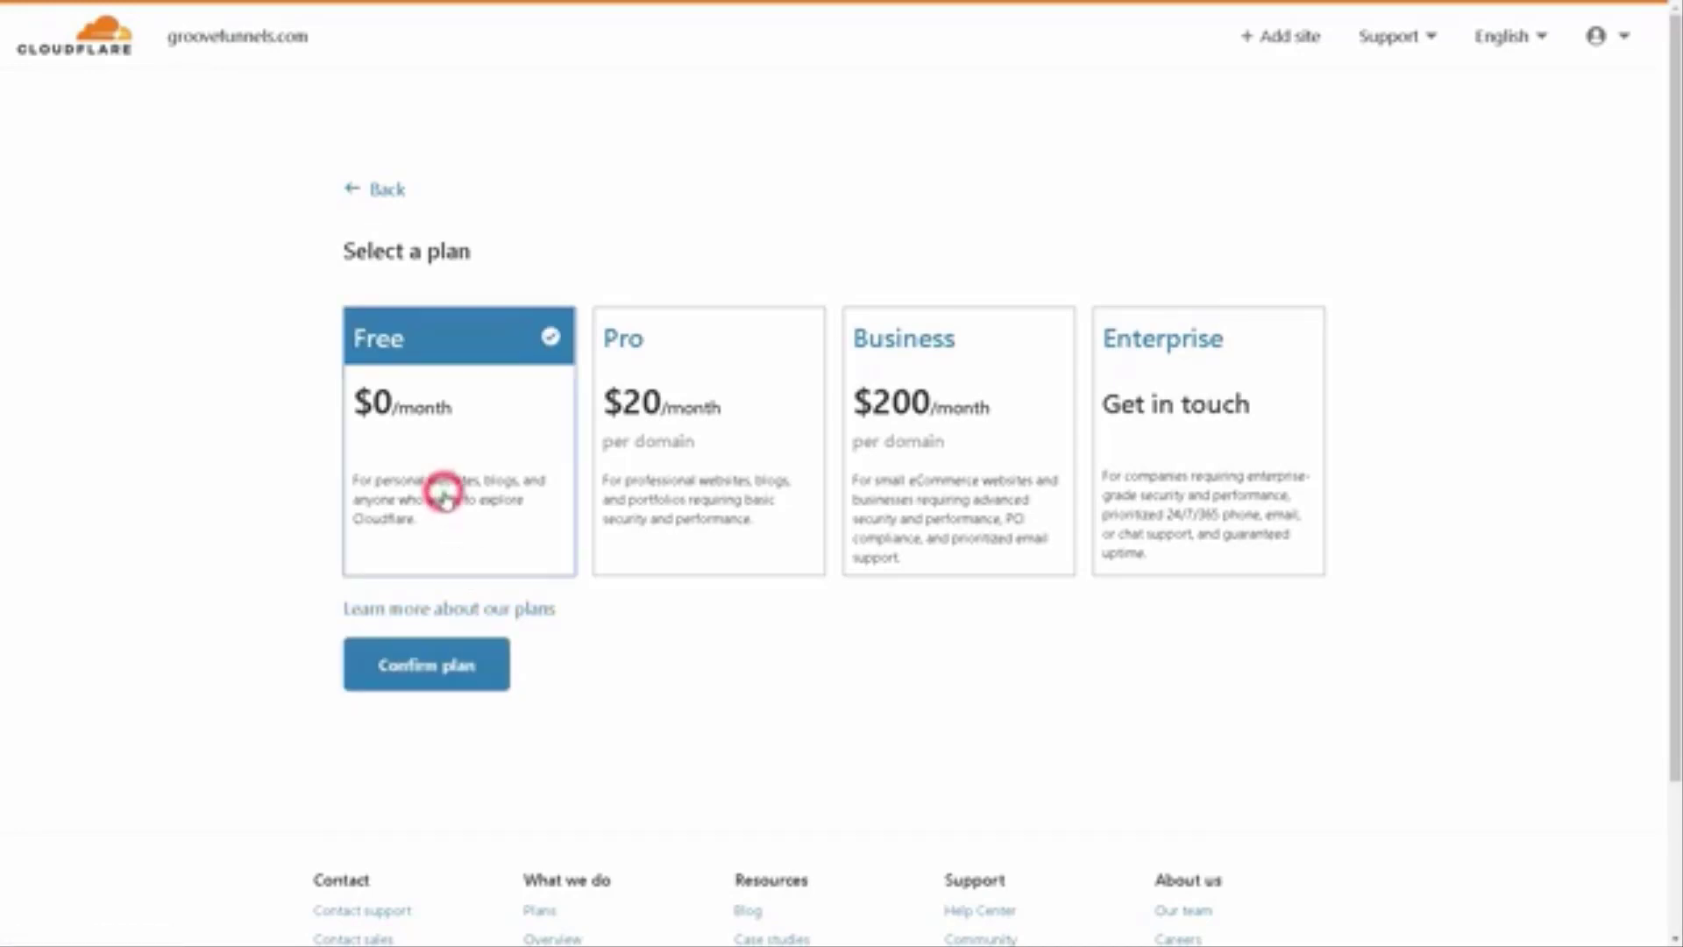
left_click(428, 677)
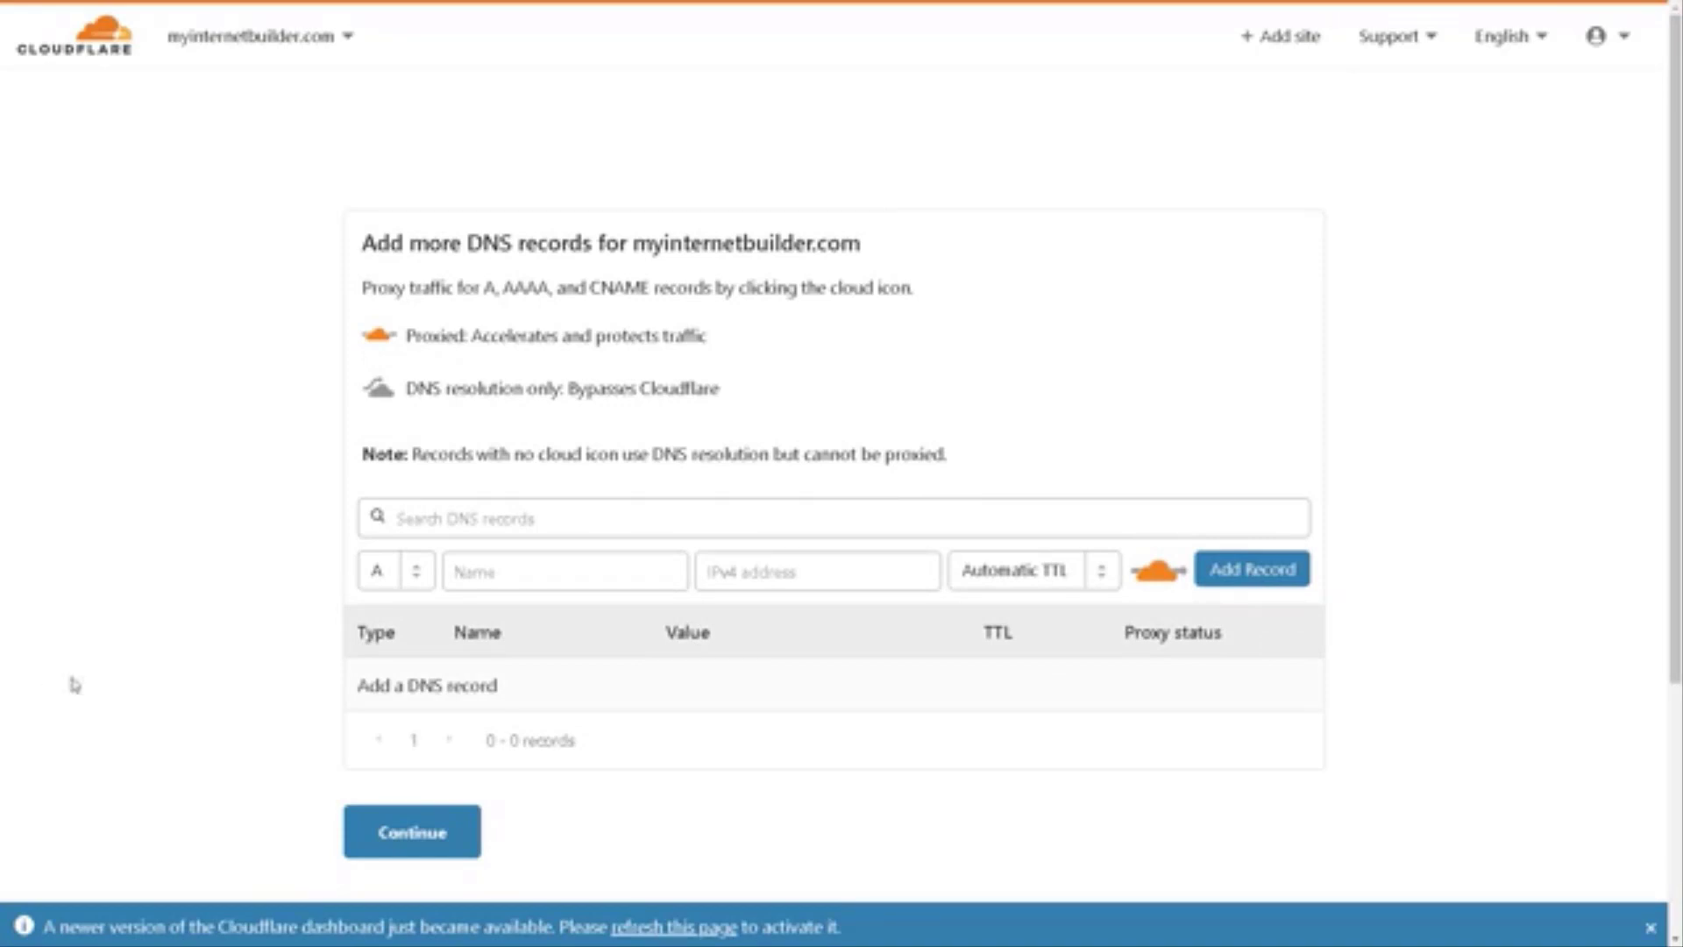
Step: Add a proxied CNAME record for myinternetbuilder.com with name @, target host10.groovepages.com and automatic TTL
left_click(420, 574)
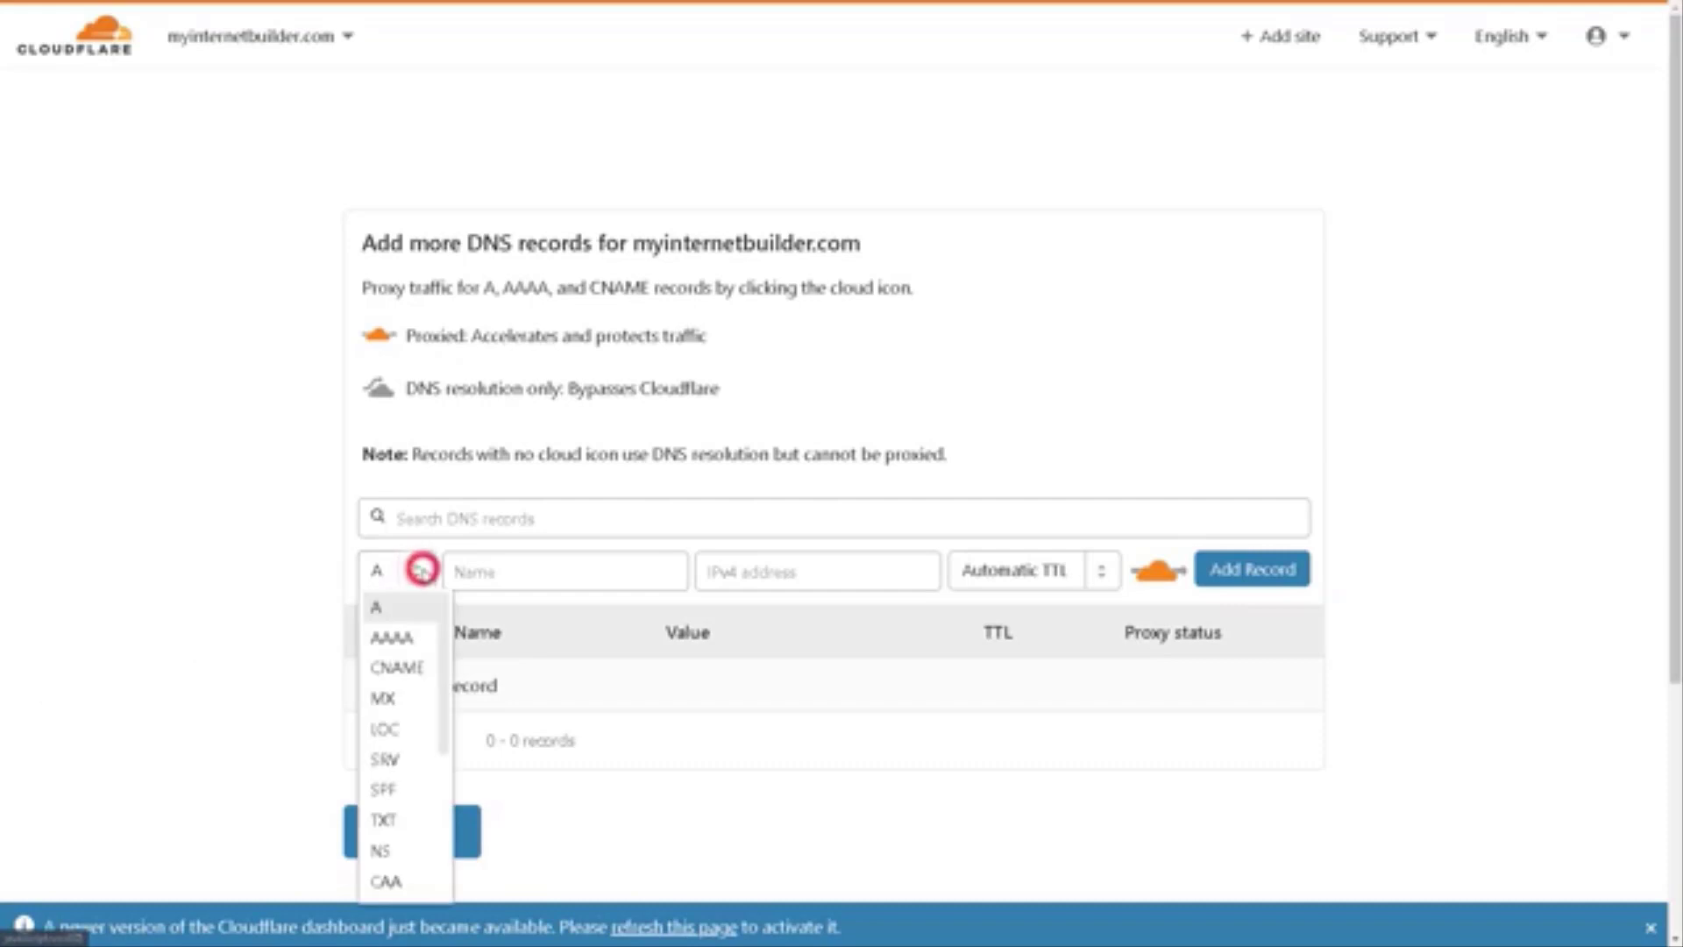
left_click(416, 668)
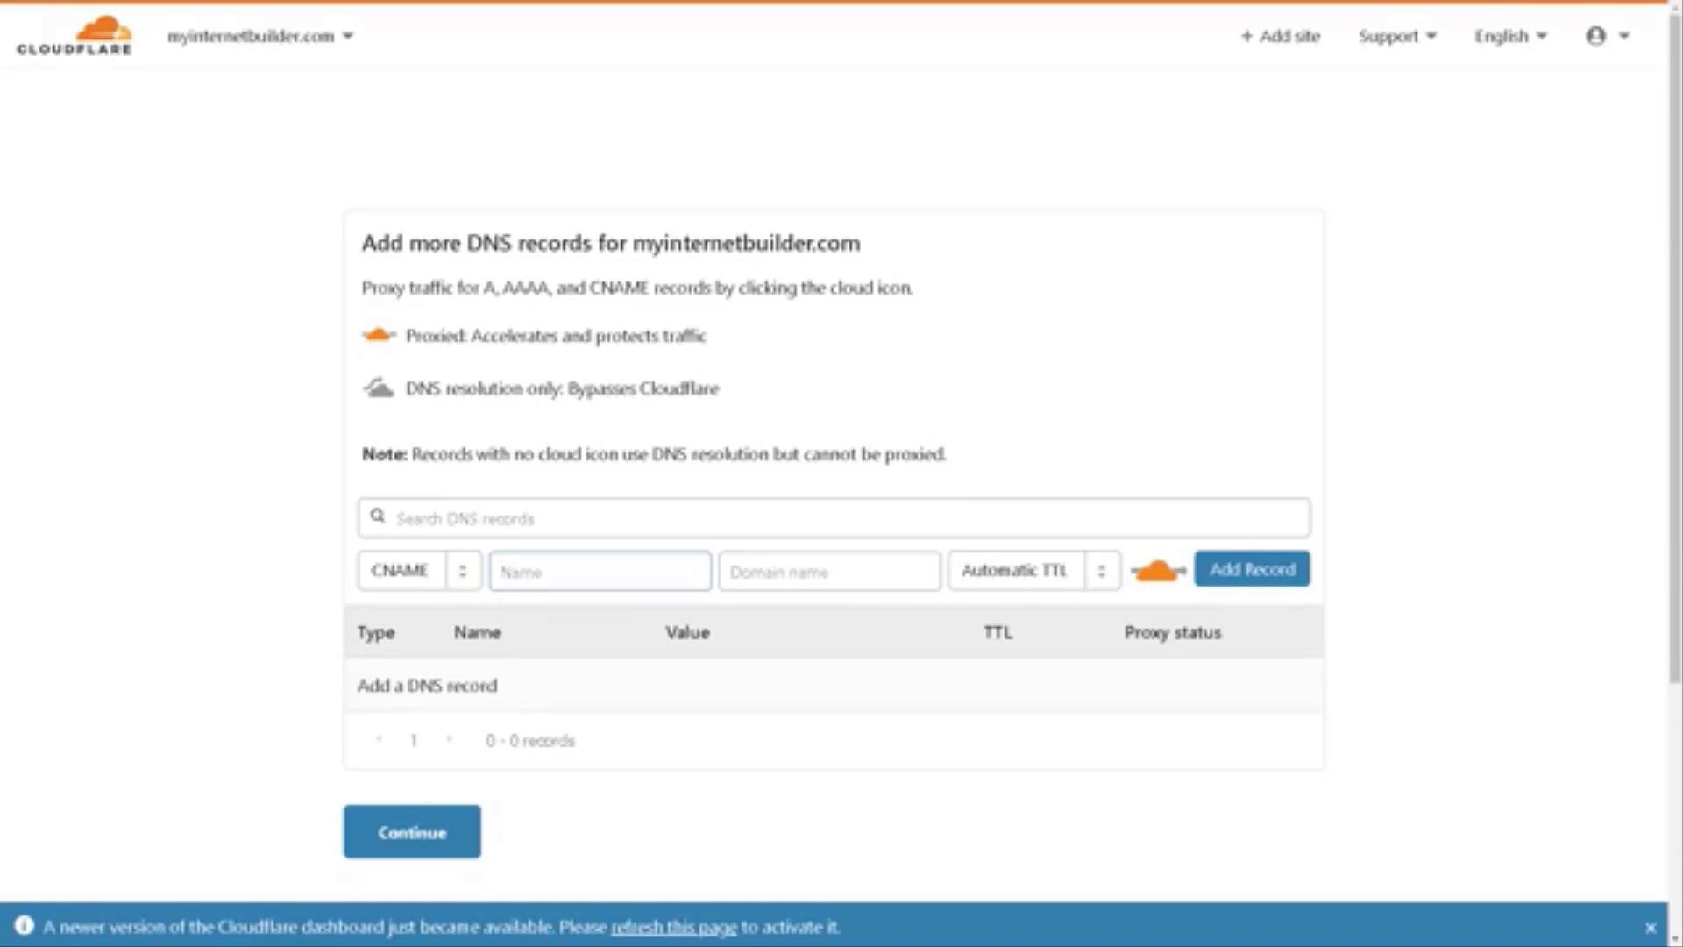
type("@")
left_click(829, 572)
type("host10")
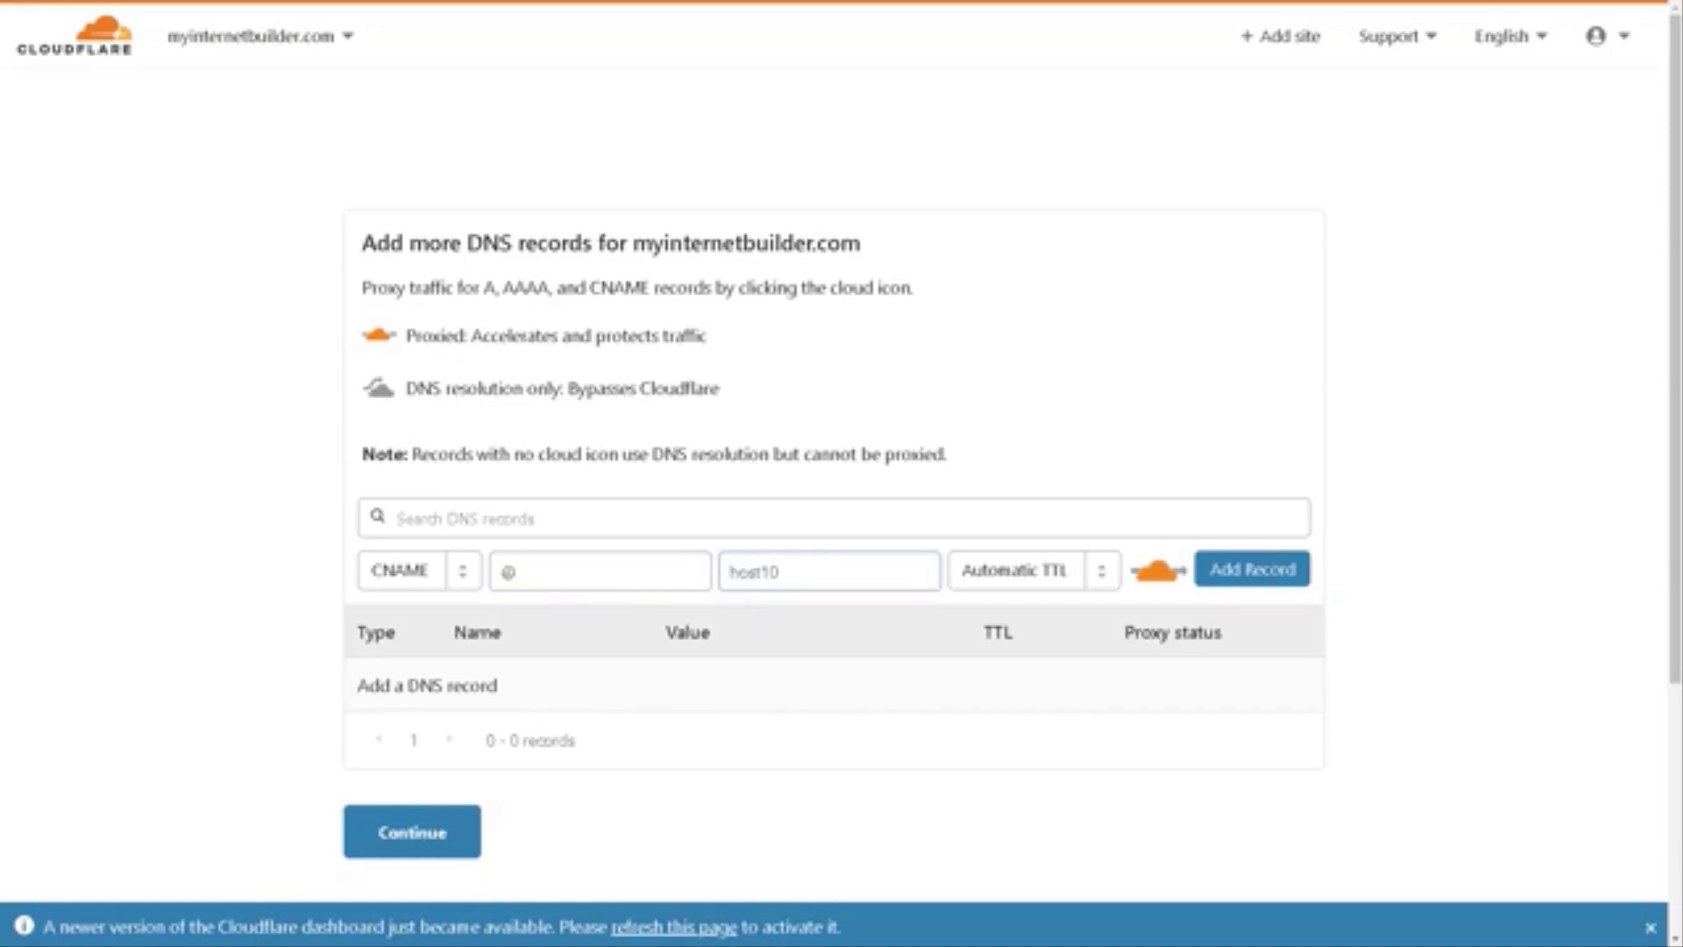
type(".groovepages.com")
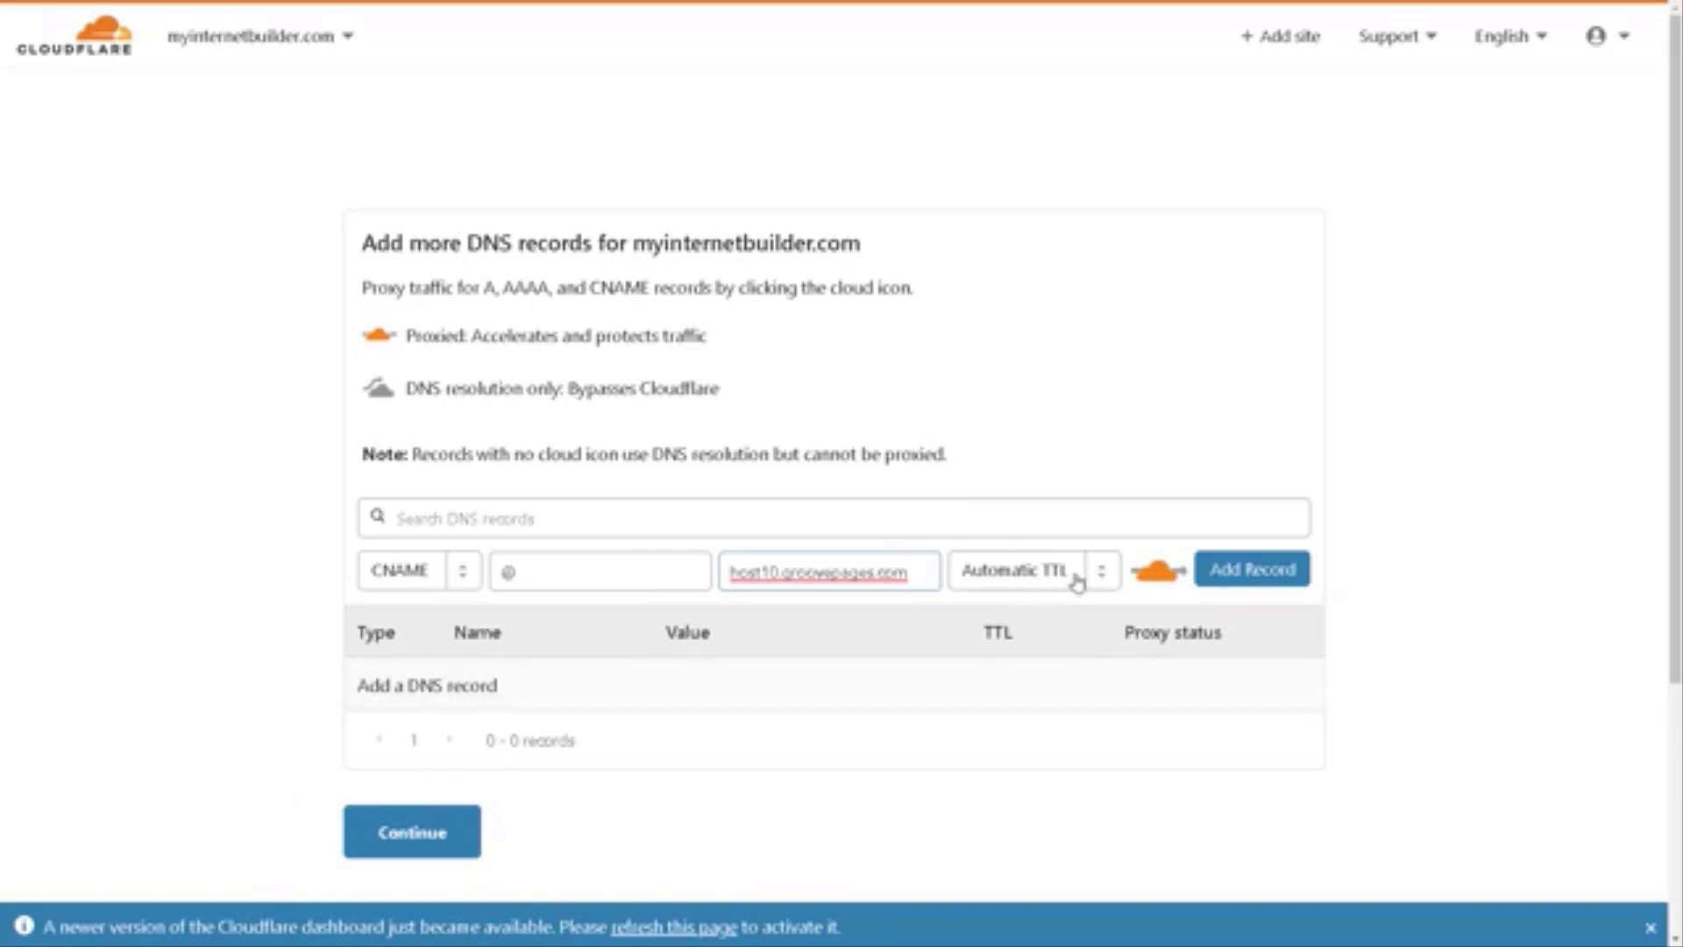
left_click(1101, 574)
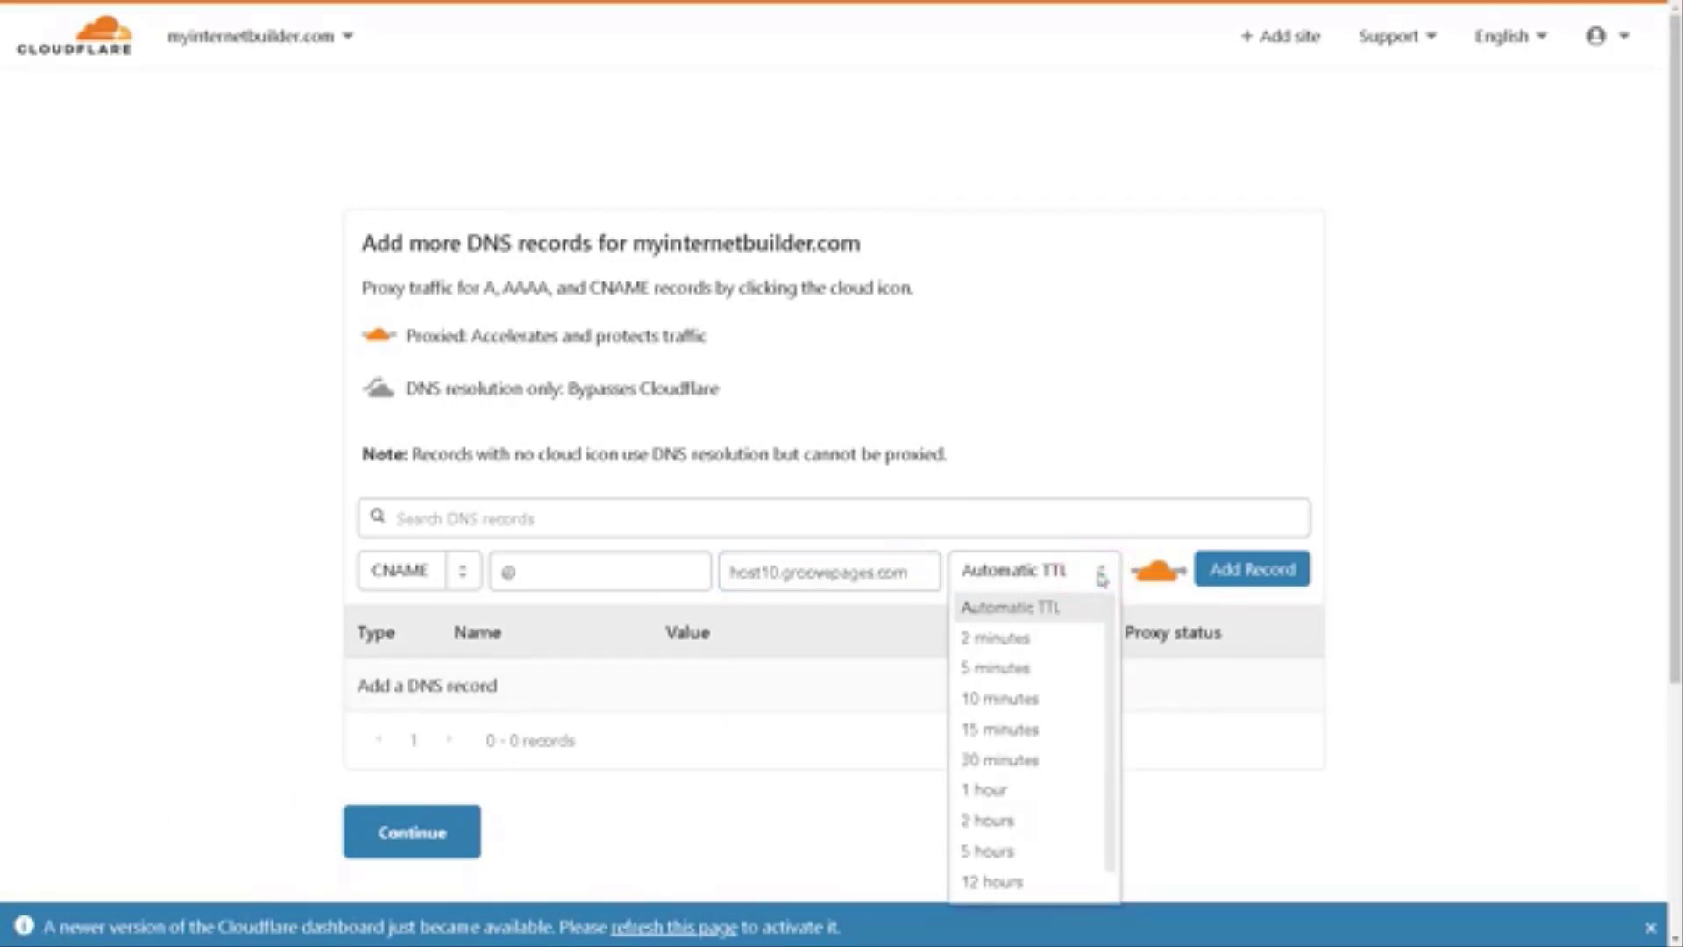
left_click(1101, 574)
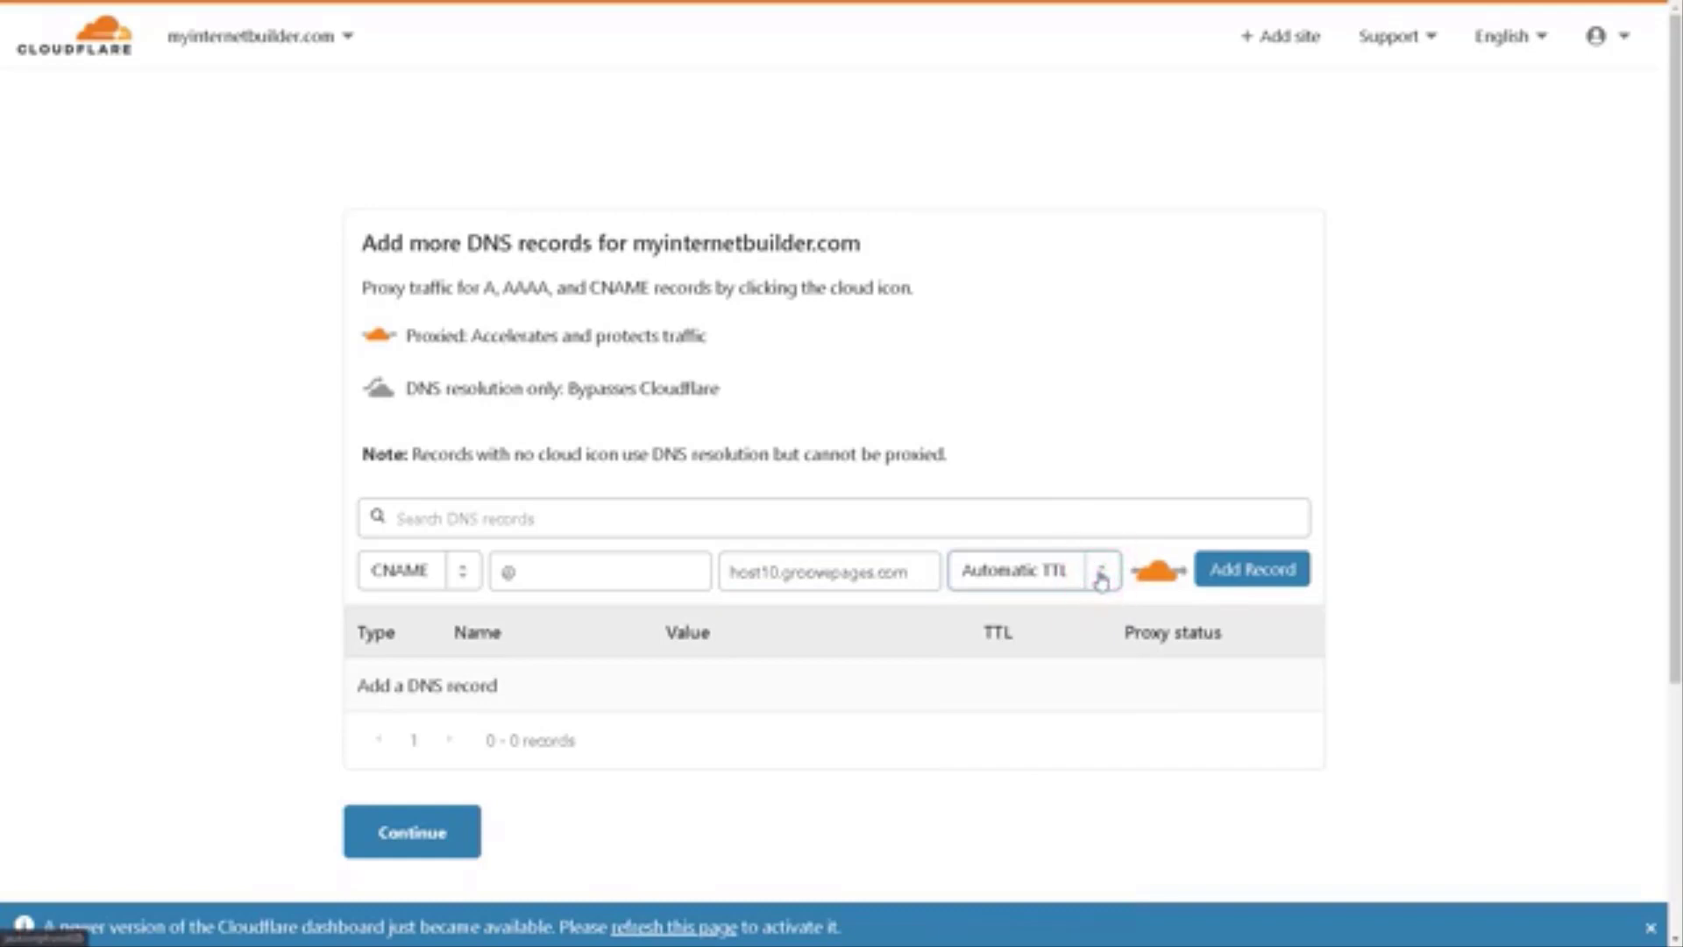
left_click(1280, 572)
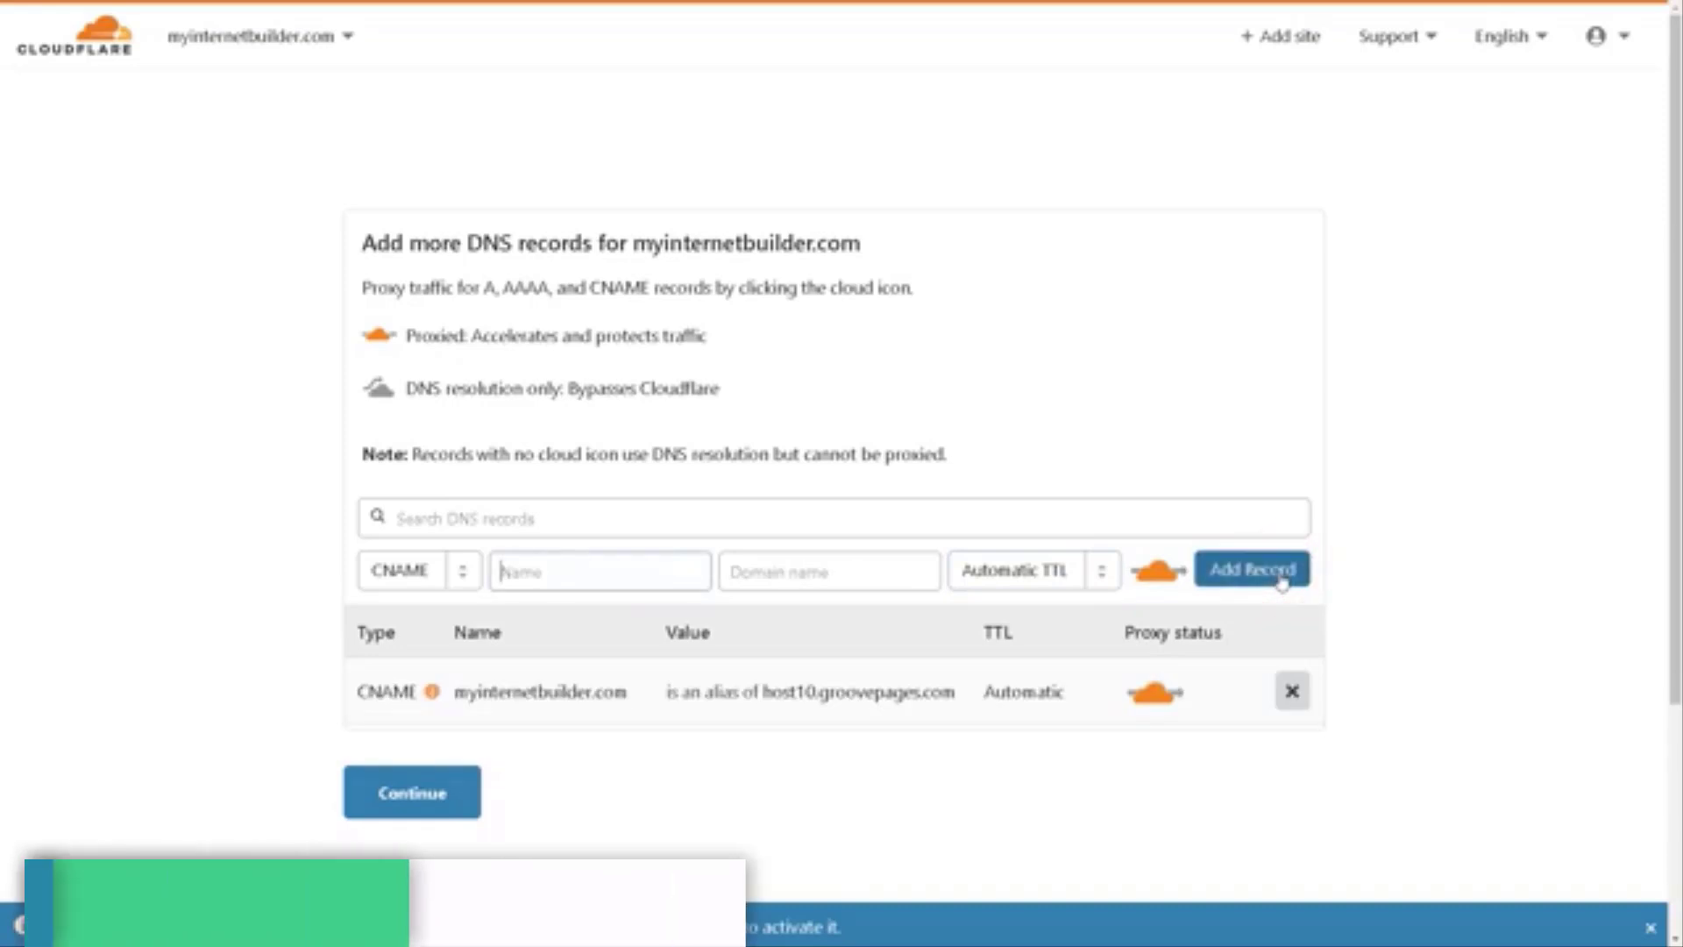
Step: Continue from the DNS records and choose the default nameserver-change method for moving the domain
left_click(427, 814)
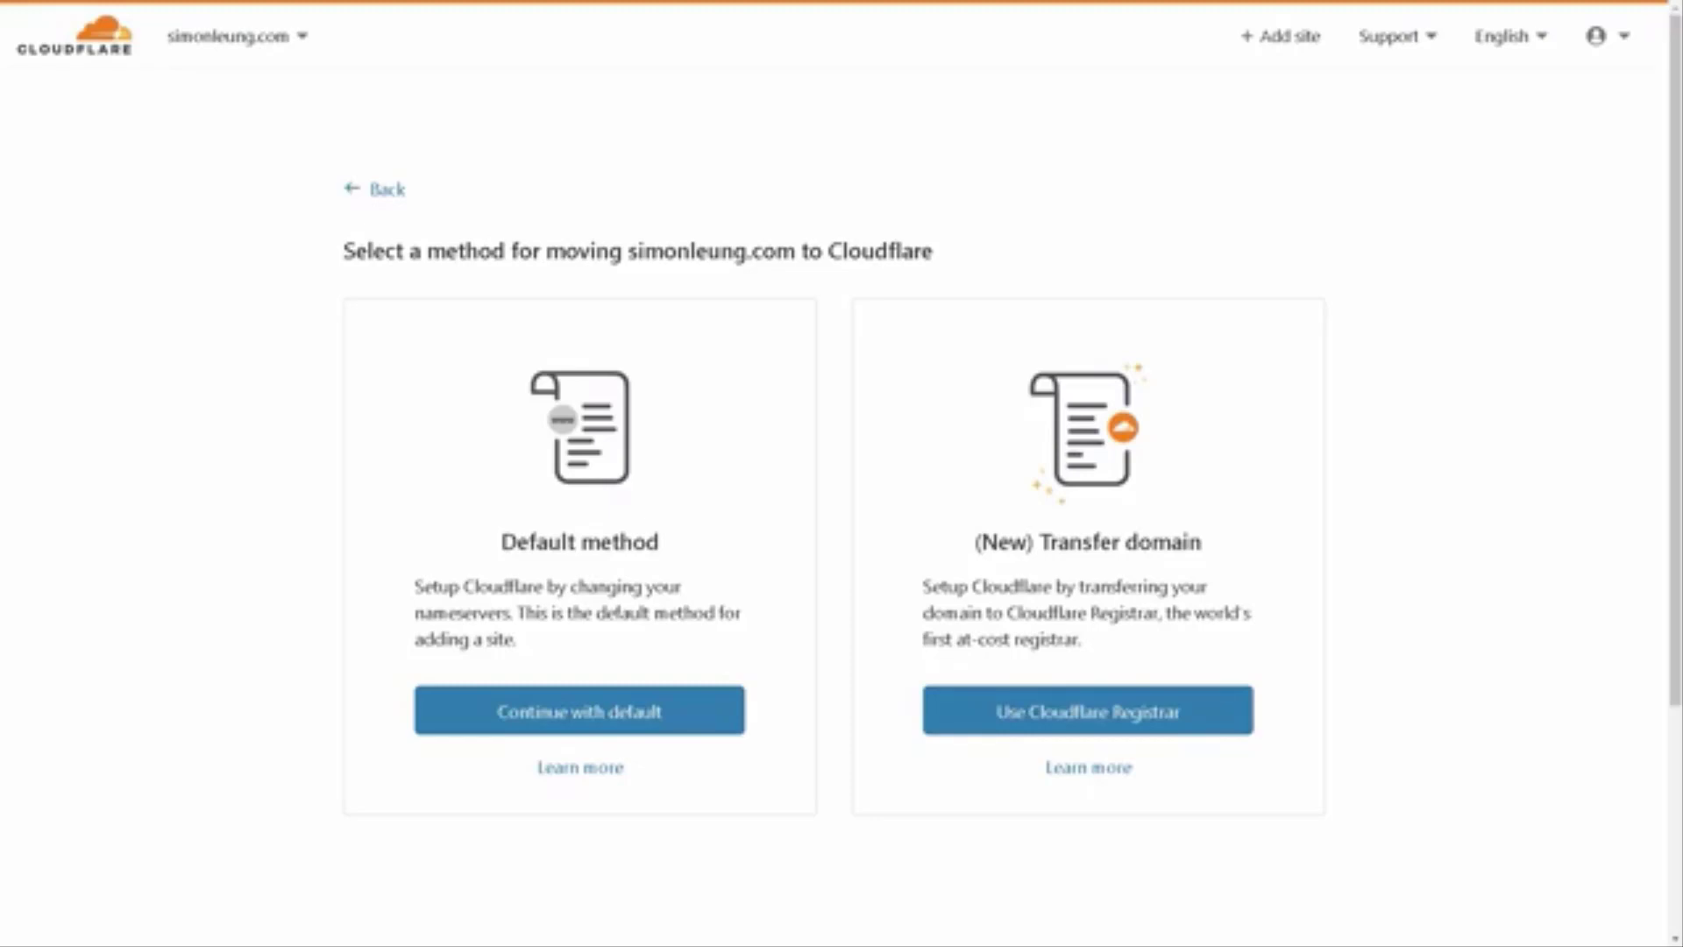
left_click(555, 731)
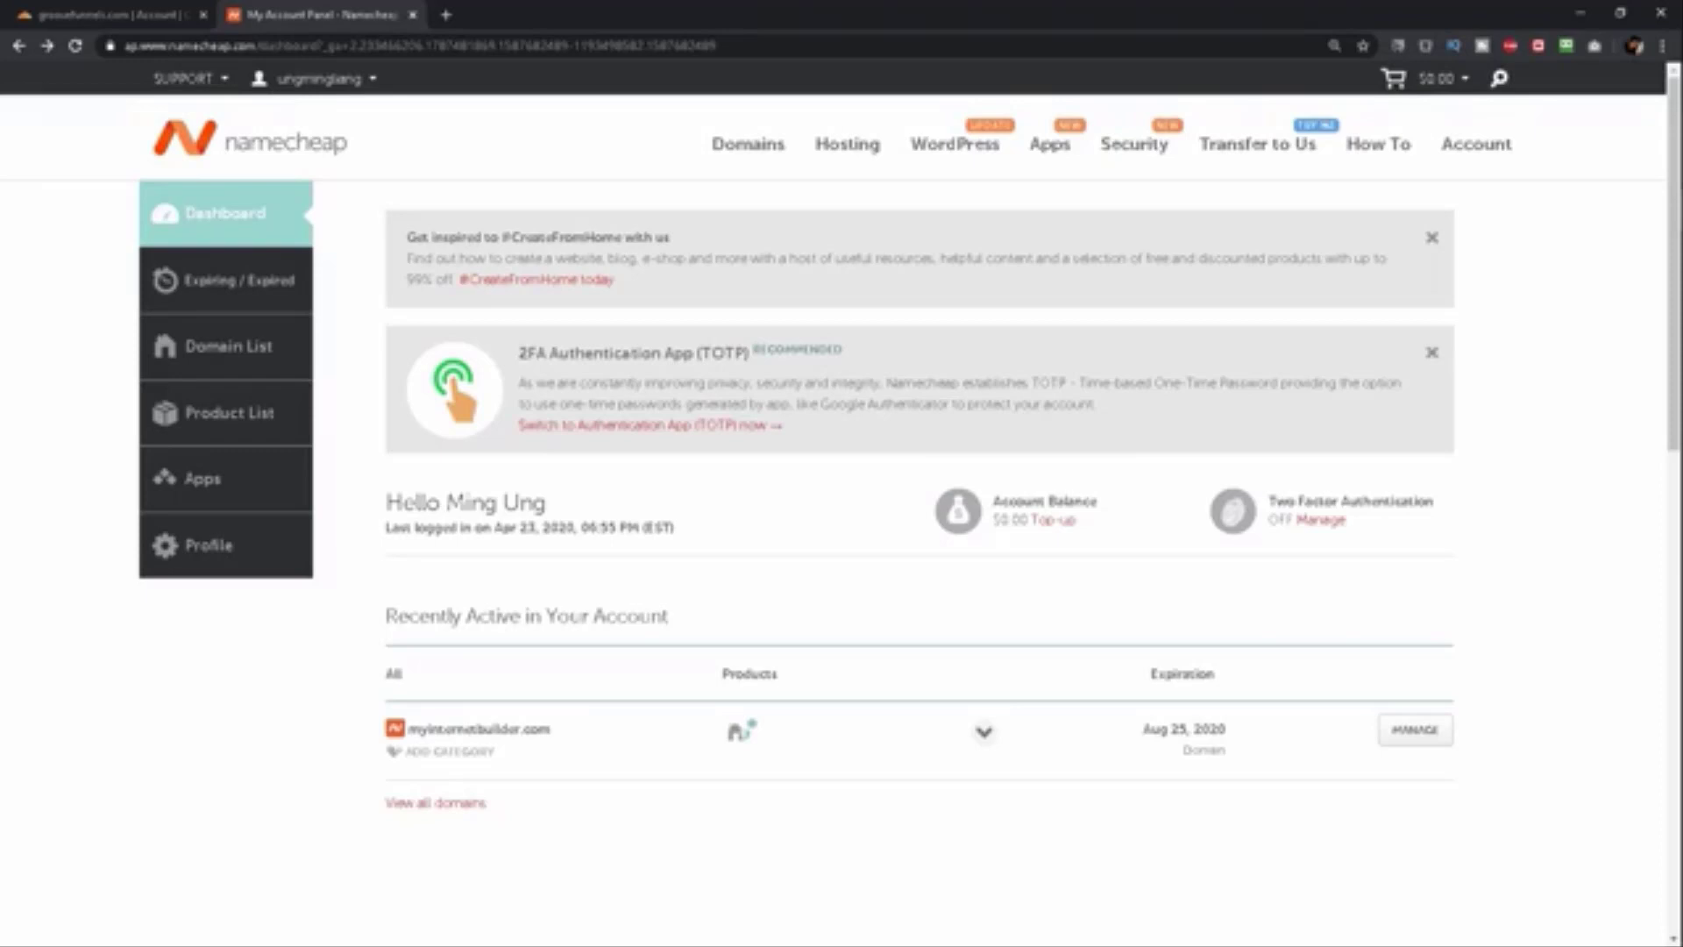
Step: Manage myinternetbuilder.com in Namecheap and switch its nameservers to Custom DNS
left_click(1392, 736)
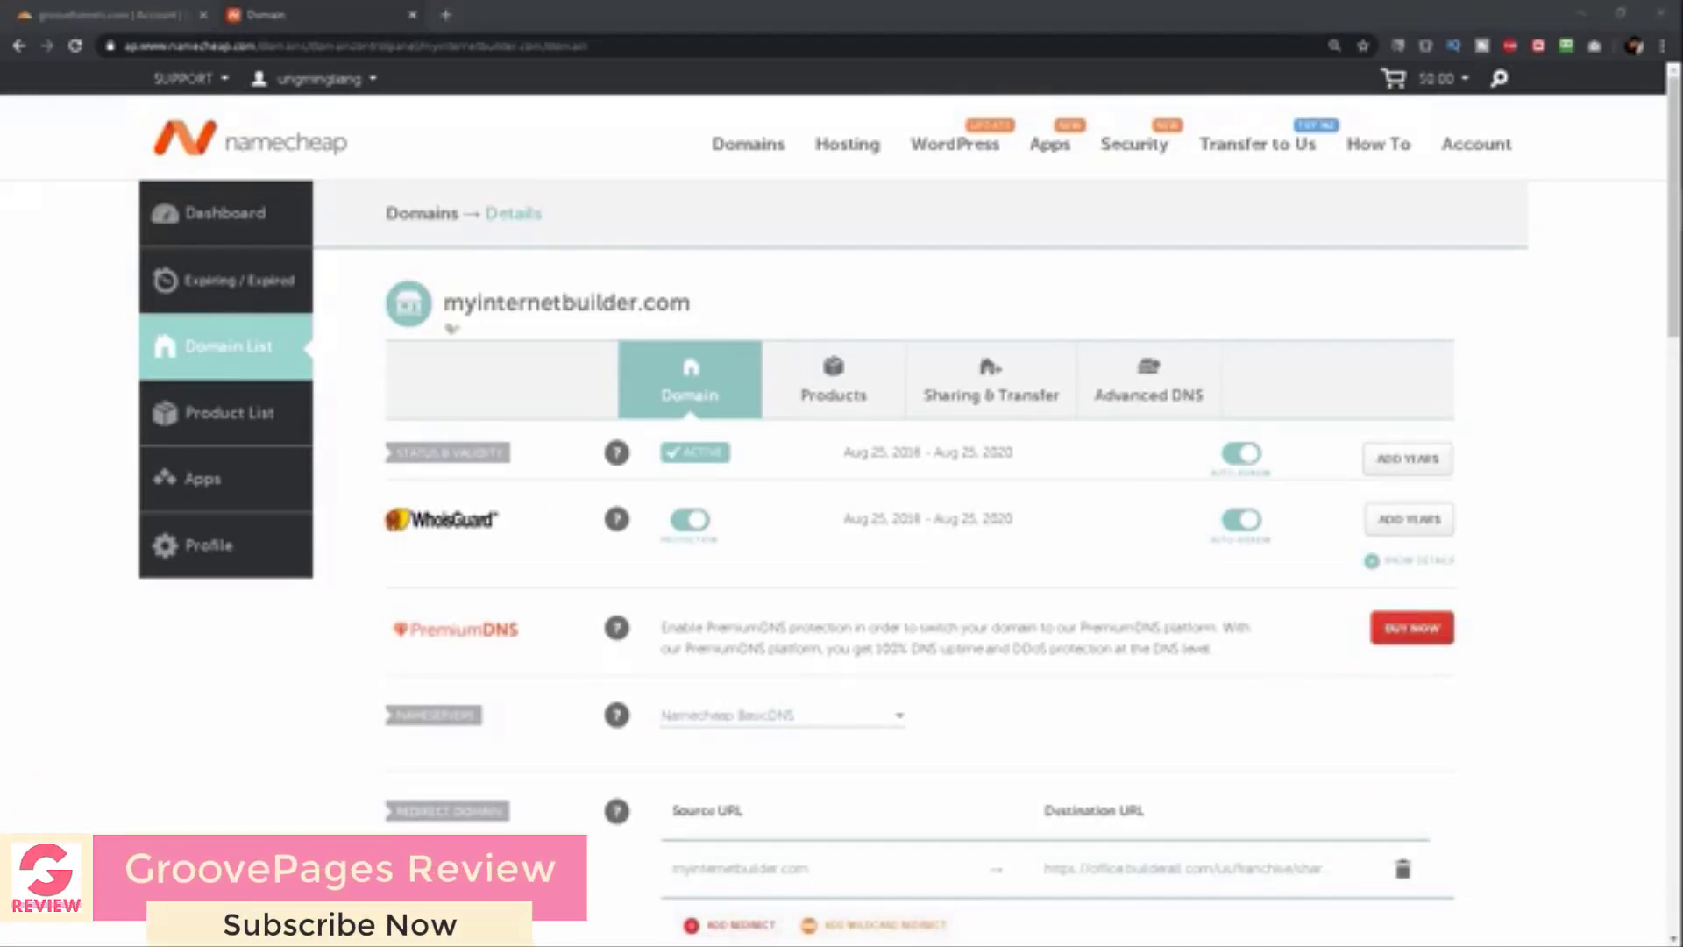
left_click(383, 734)
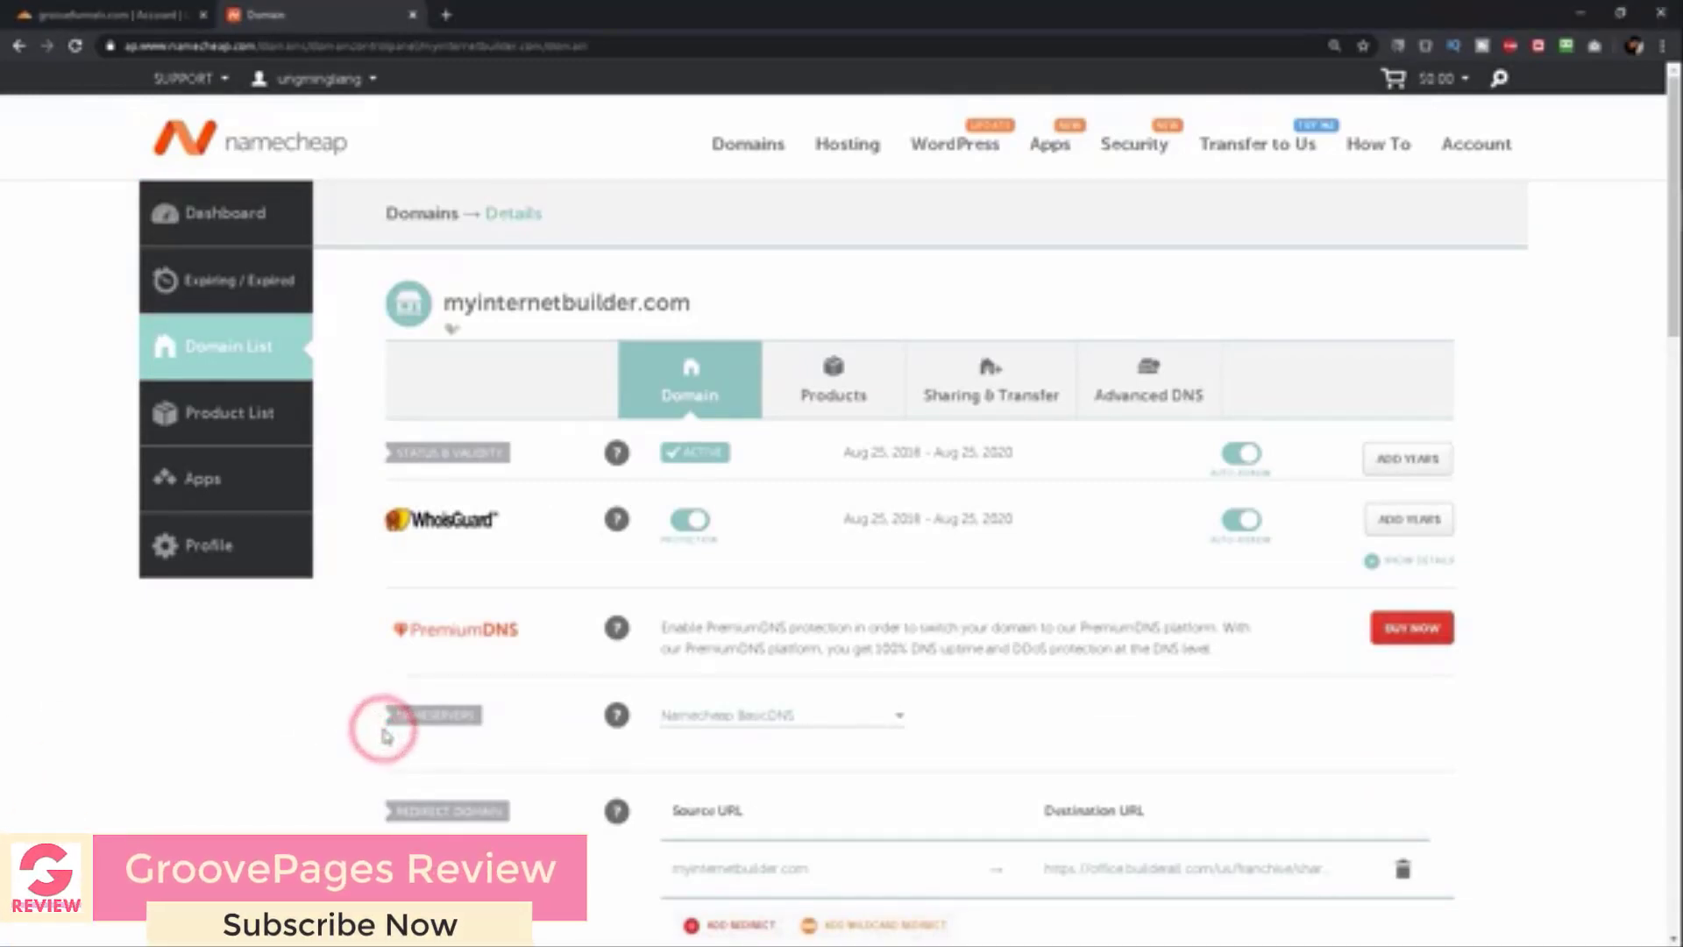
left_click(898, 724)
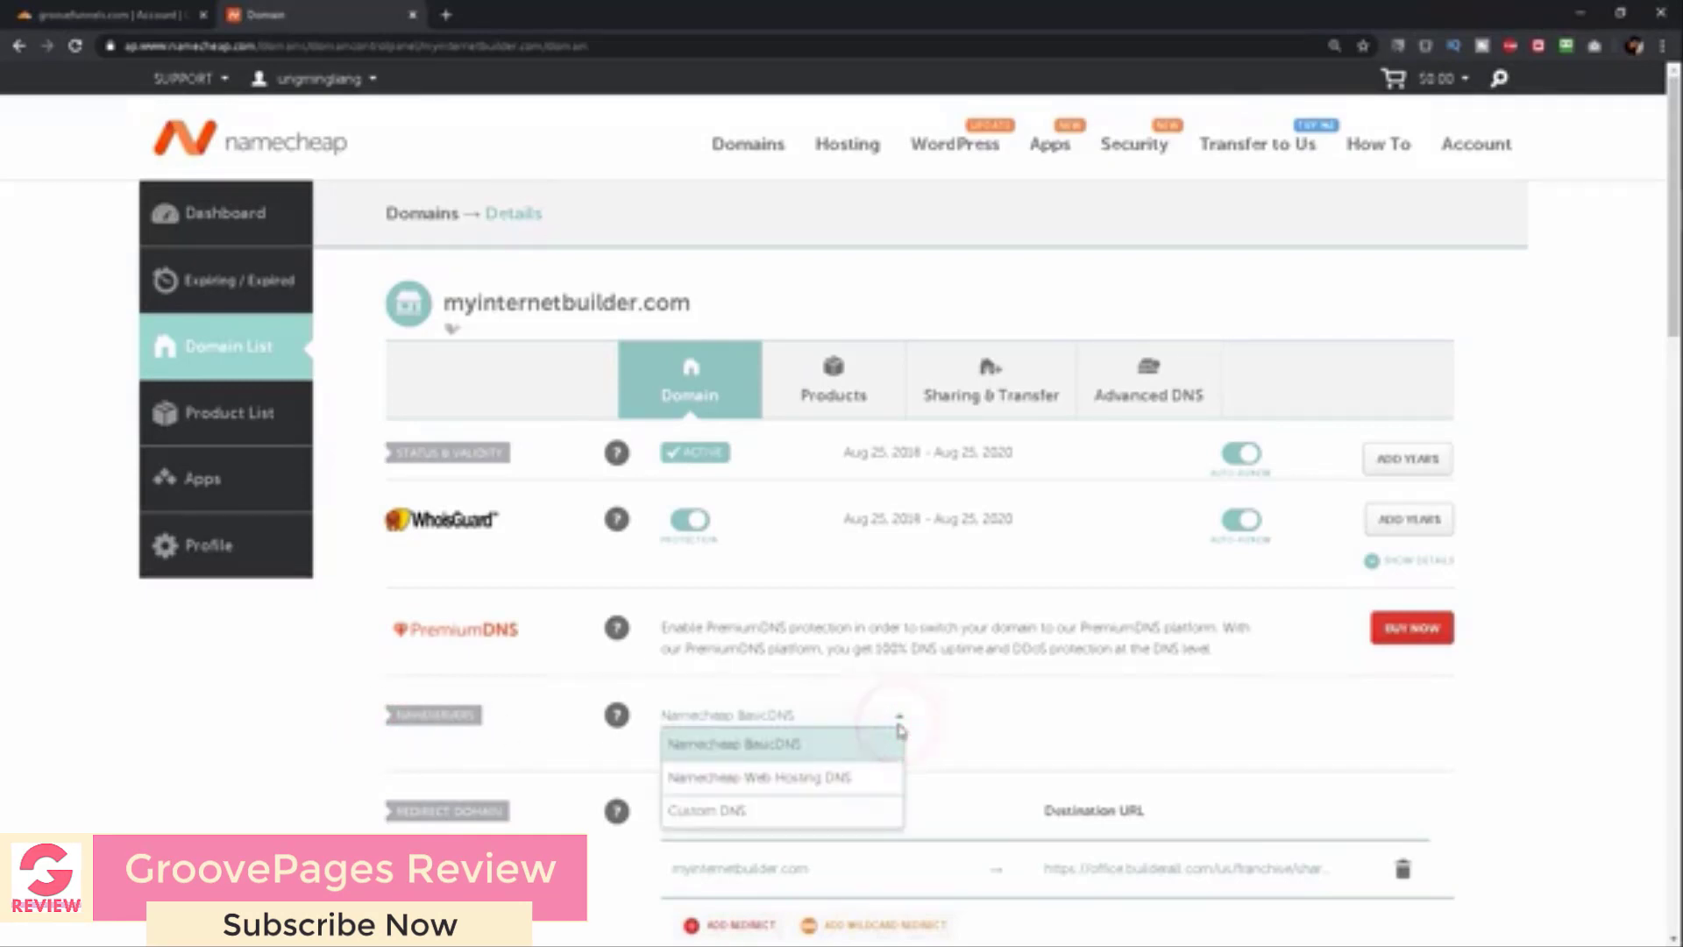
left_click(882, 811)
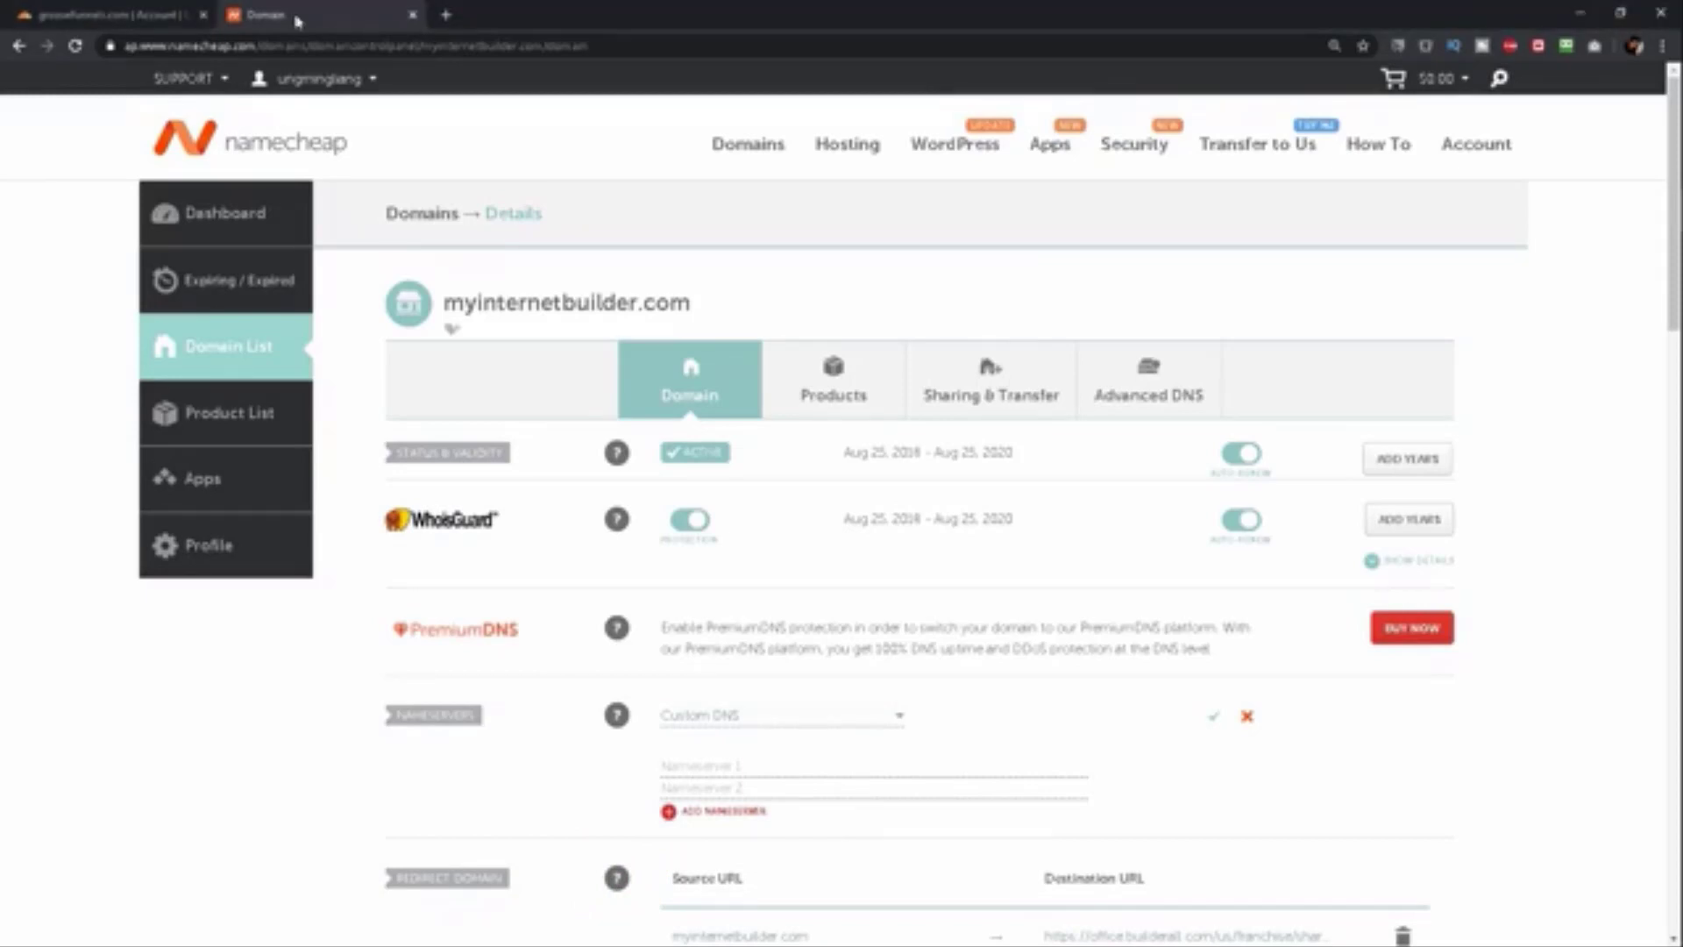
Step: Copy Cloudflare's first nameserver, christina.ns.cloudflare.com, into Nameserver 1 of the domain in Namecheap
left_click(138, 16)
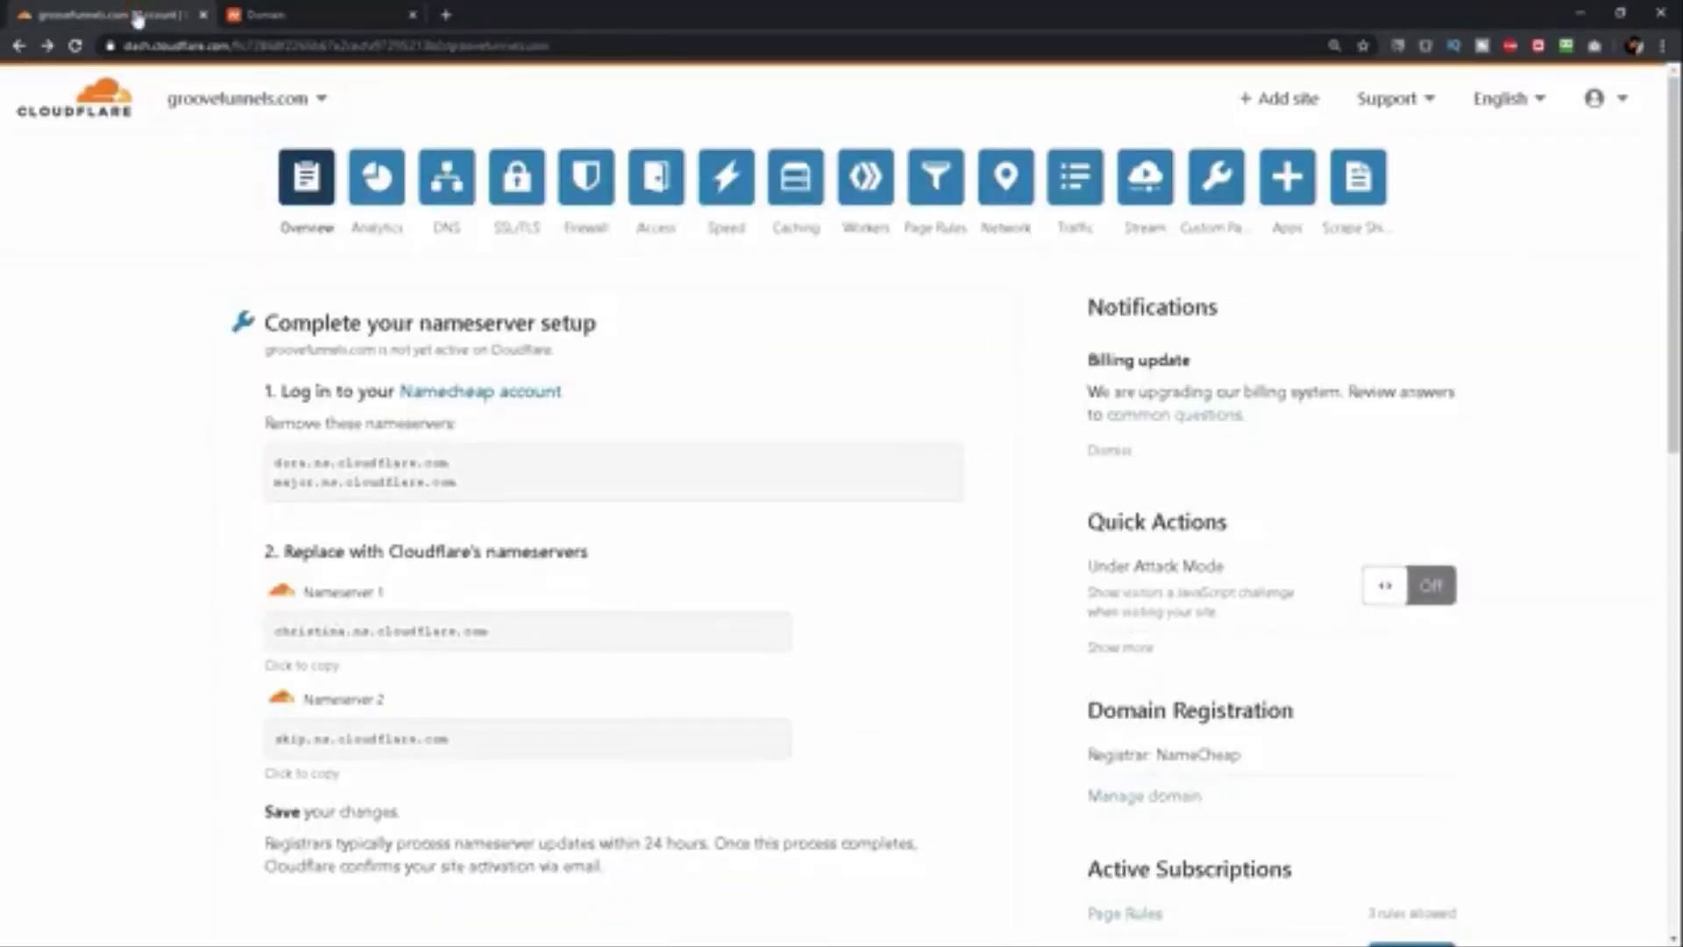
triple_click(376, 631)
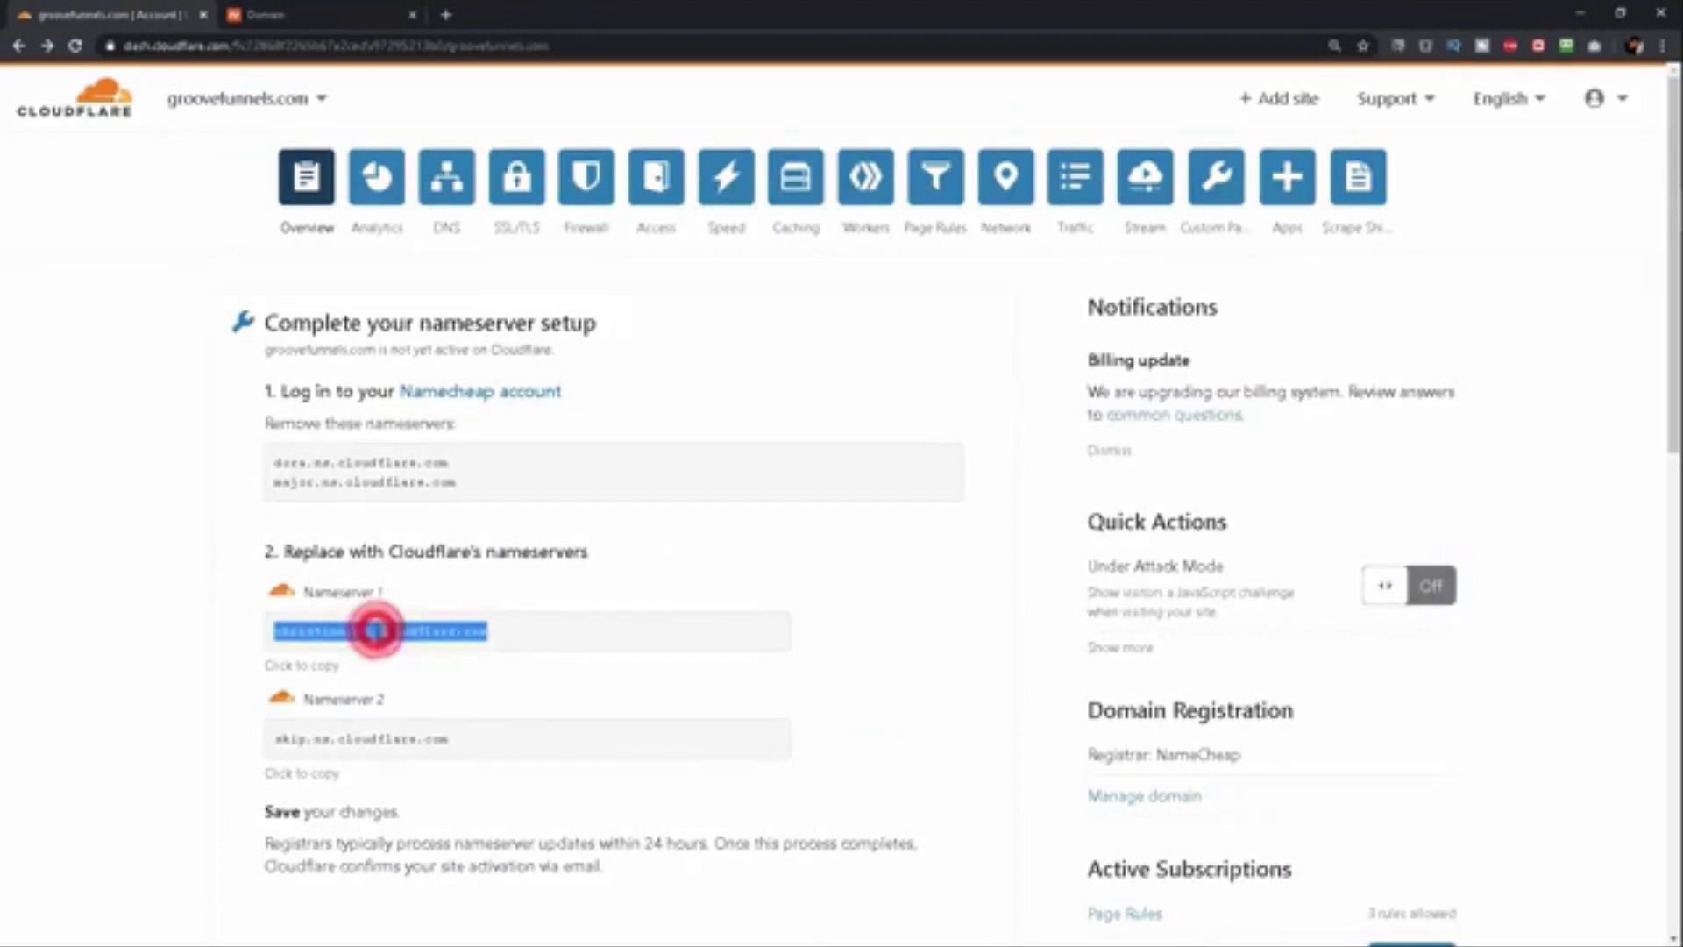
right_click(377, 632)
left_click(385, 644)
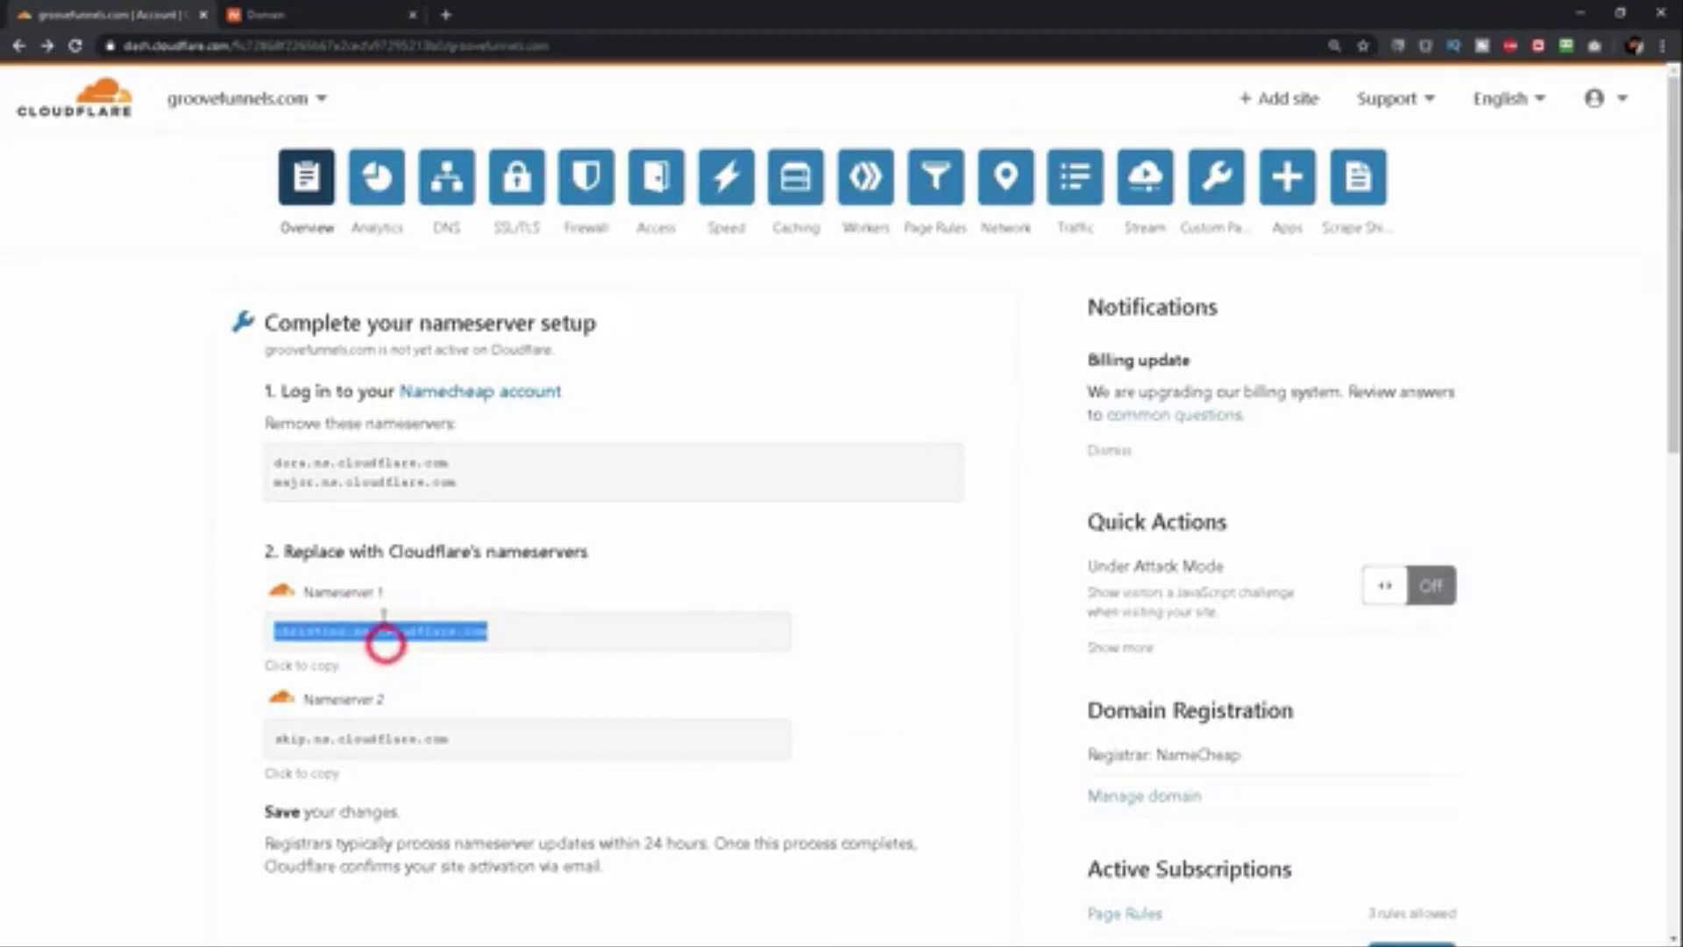
left_click(294, 17)
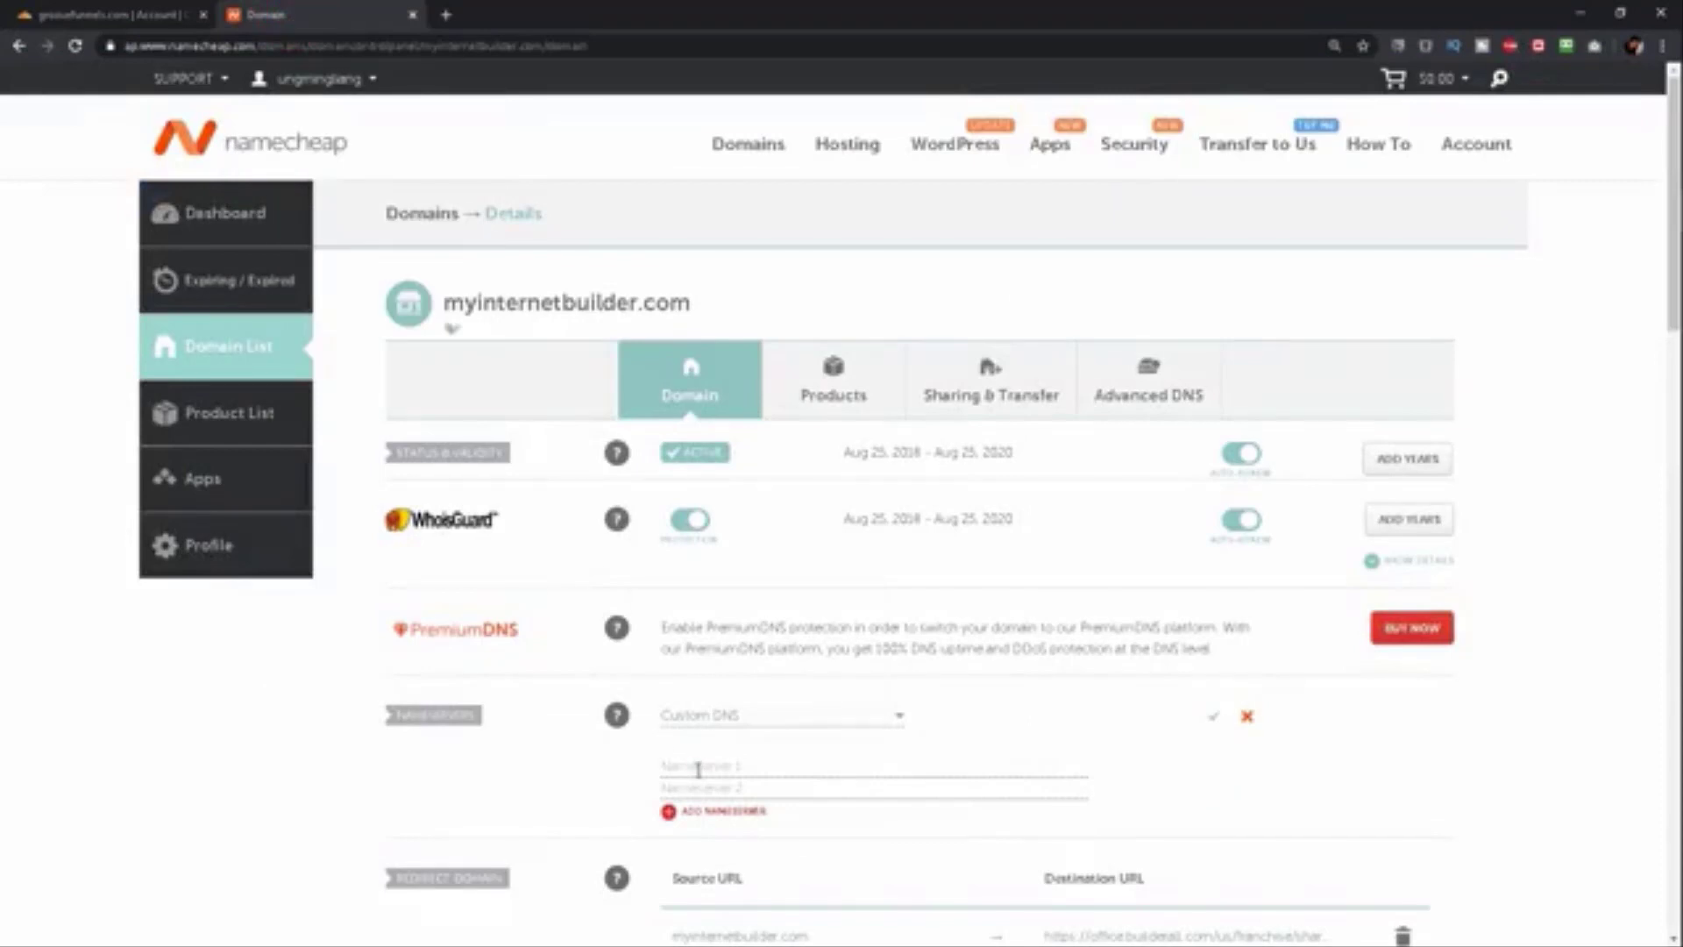
left_click(698, 772)
right_click(697, 769)
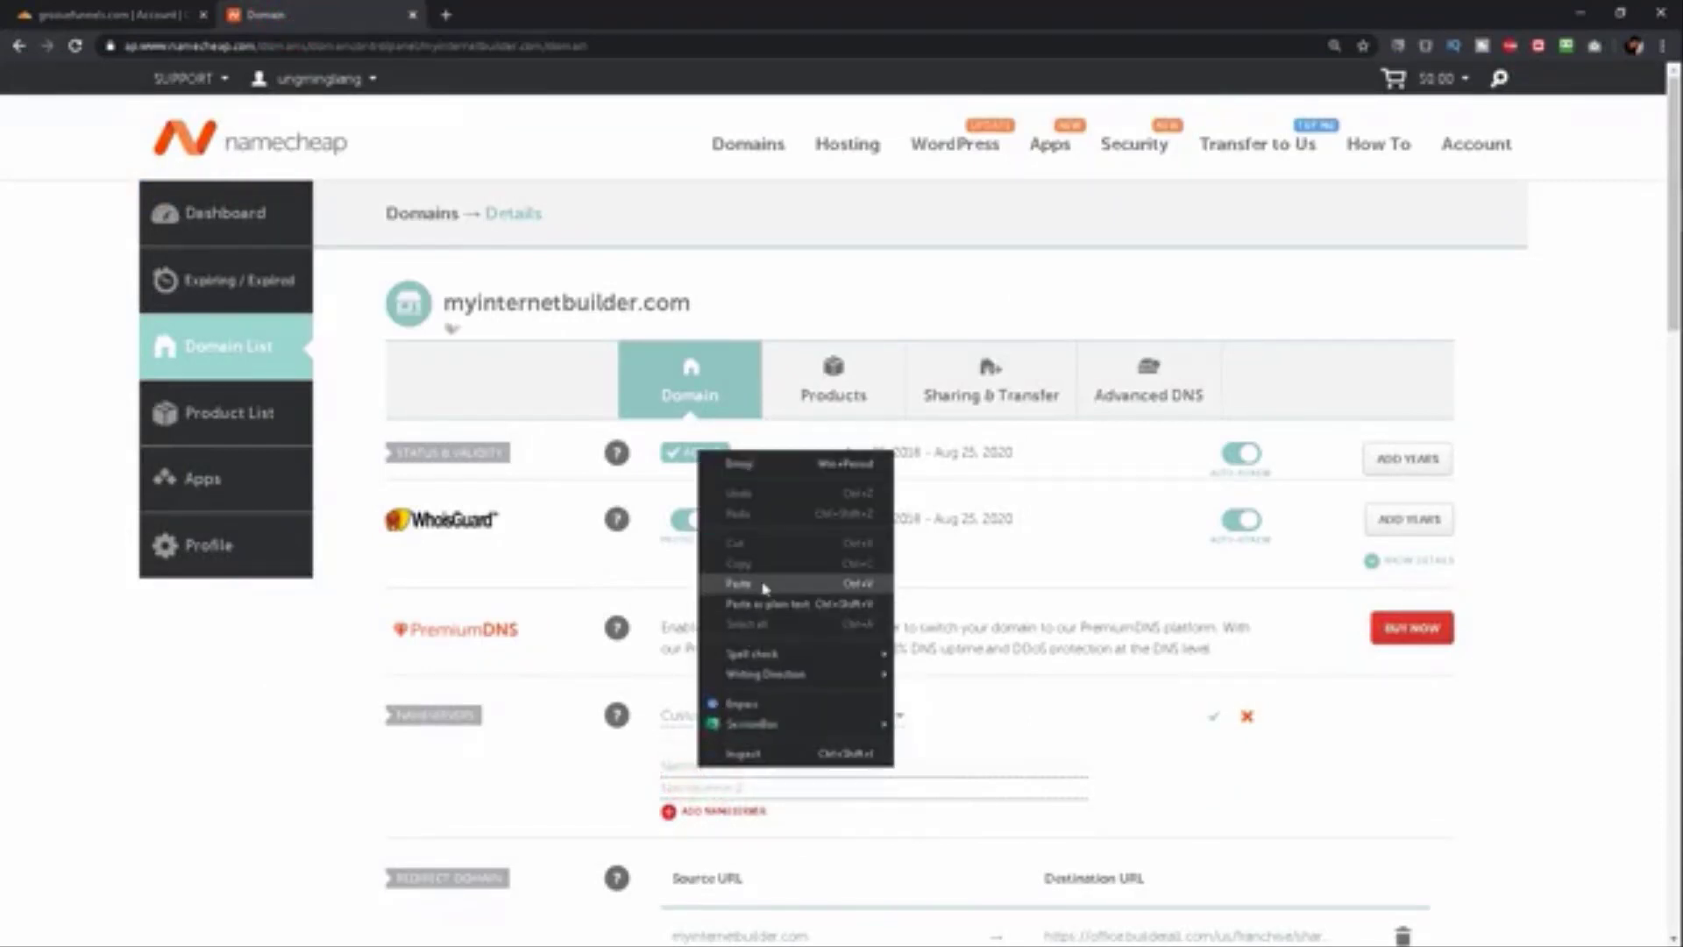
left_click(762, 583)
Step: Copy Cloudflare's second nameserver, skip.ns.cloudflare.com, into Nameserver 2 of myinternetbuilder.com in Namecheap and save the nameserver change
left_click(143, 19)
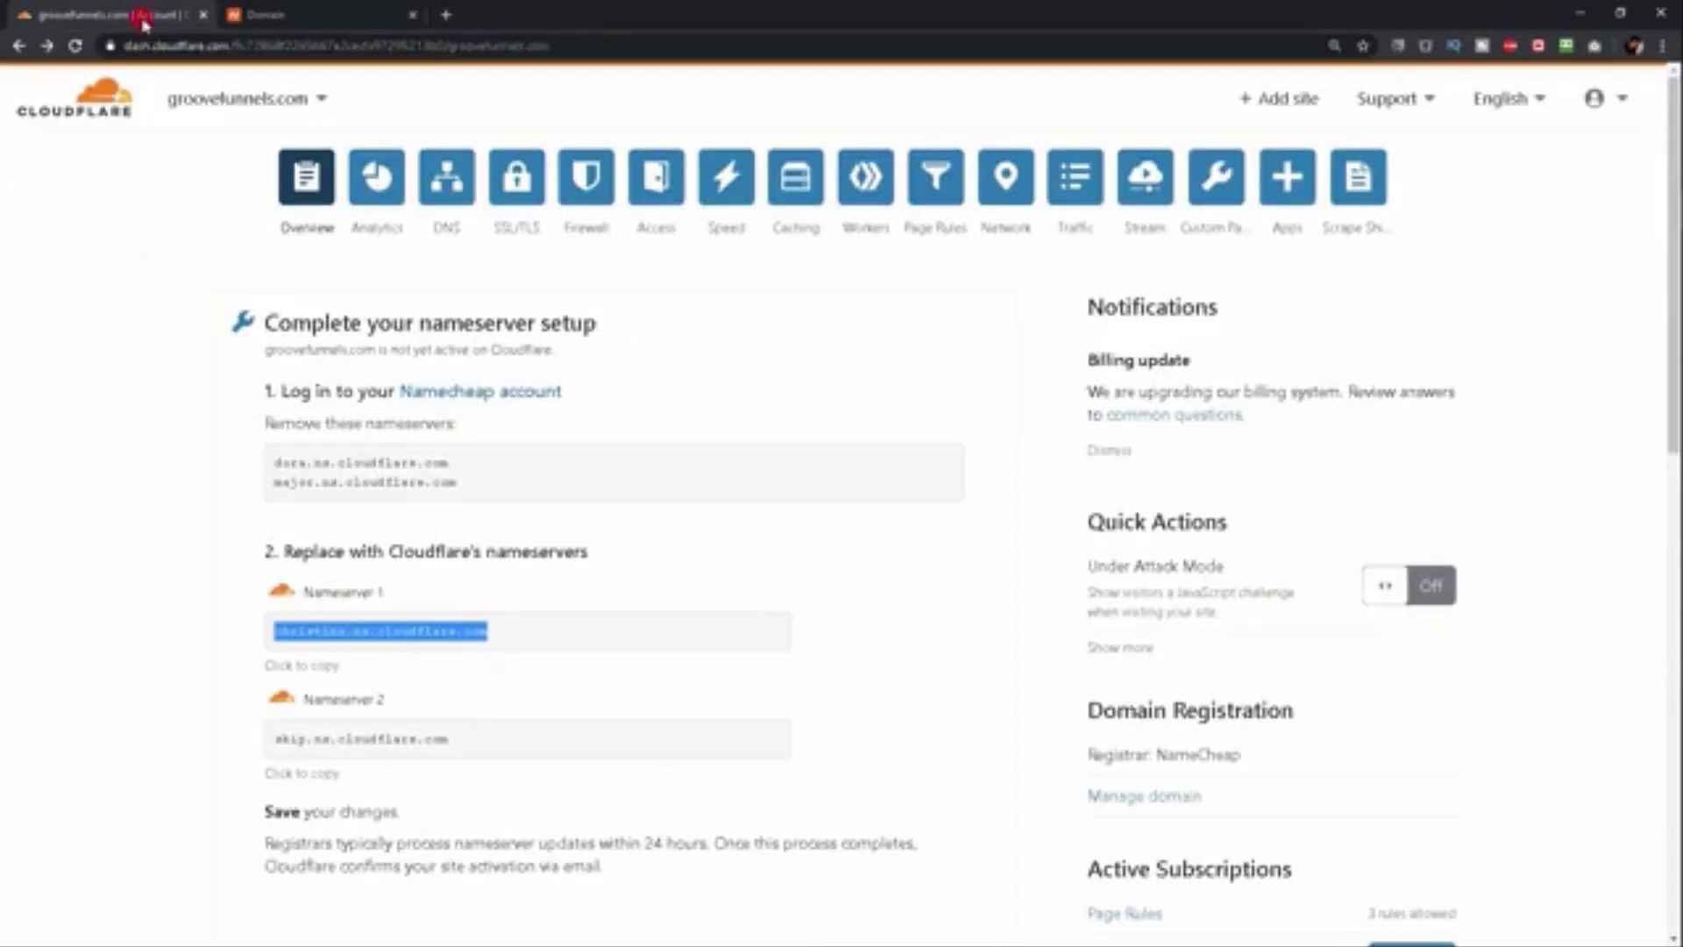
left_click(399, 739)
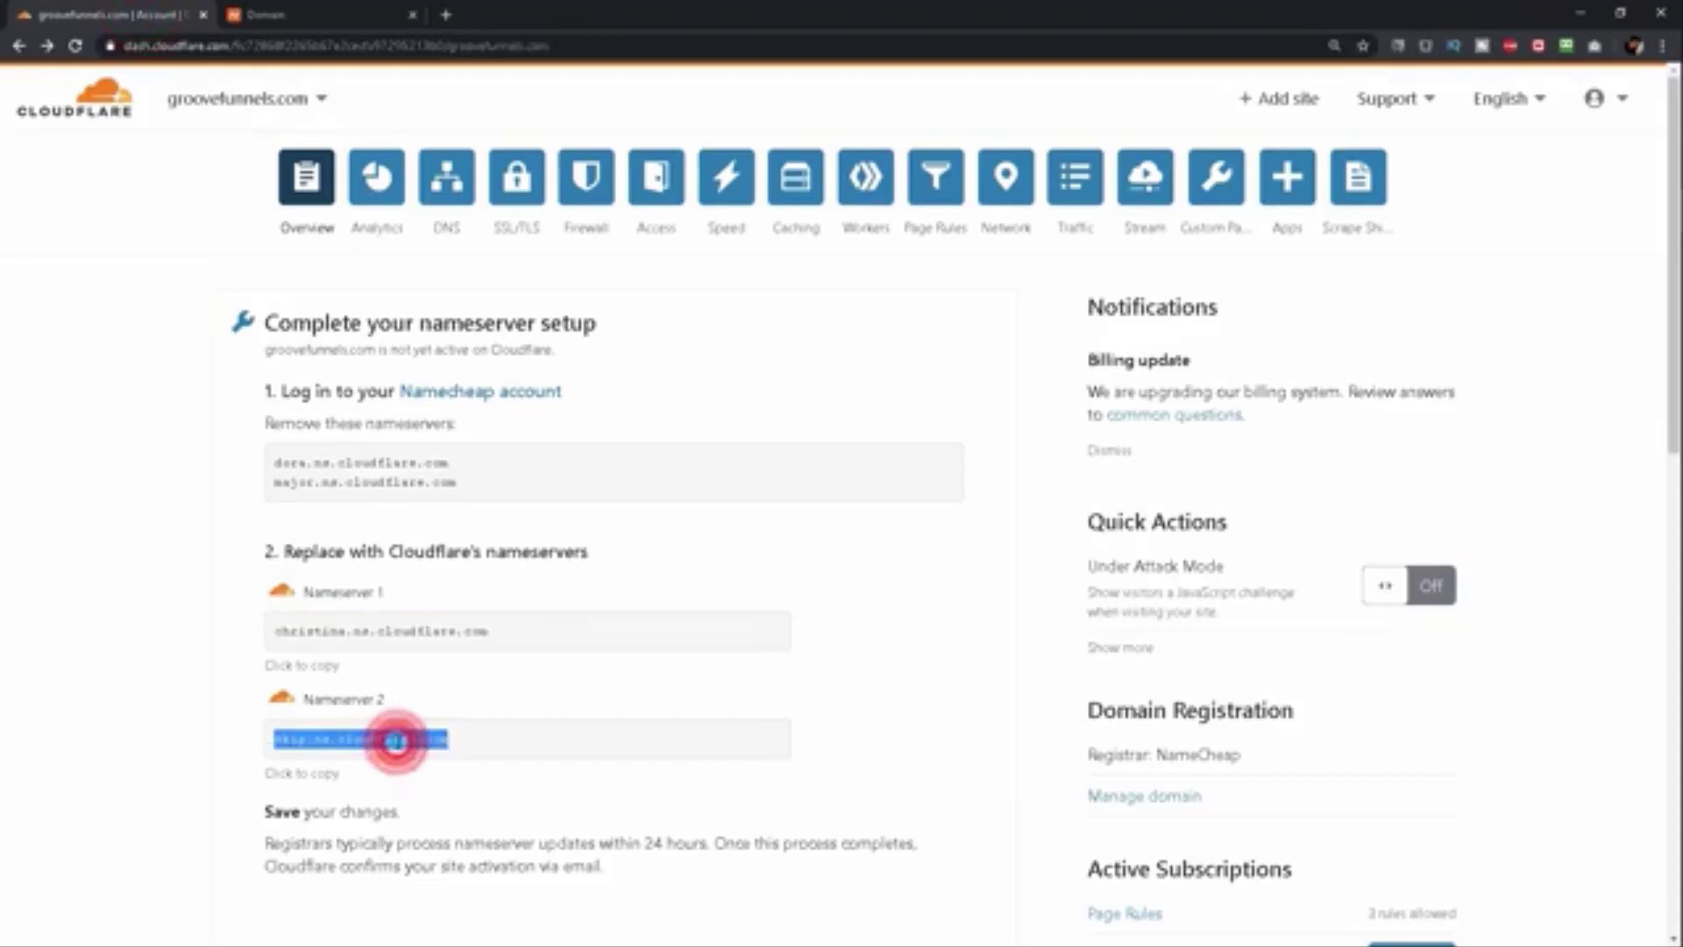
right_click(412, 753)
left_click(434, 756)
left_click(282, 23)
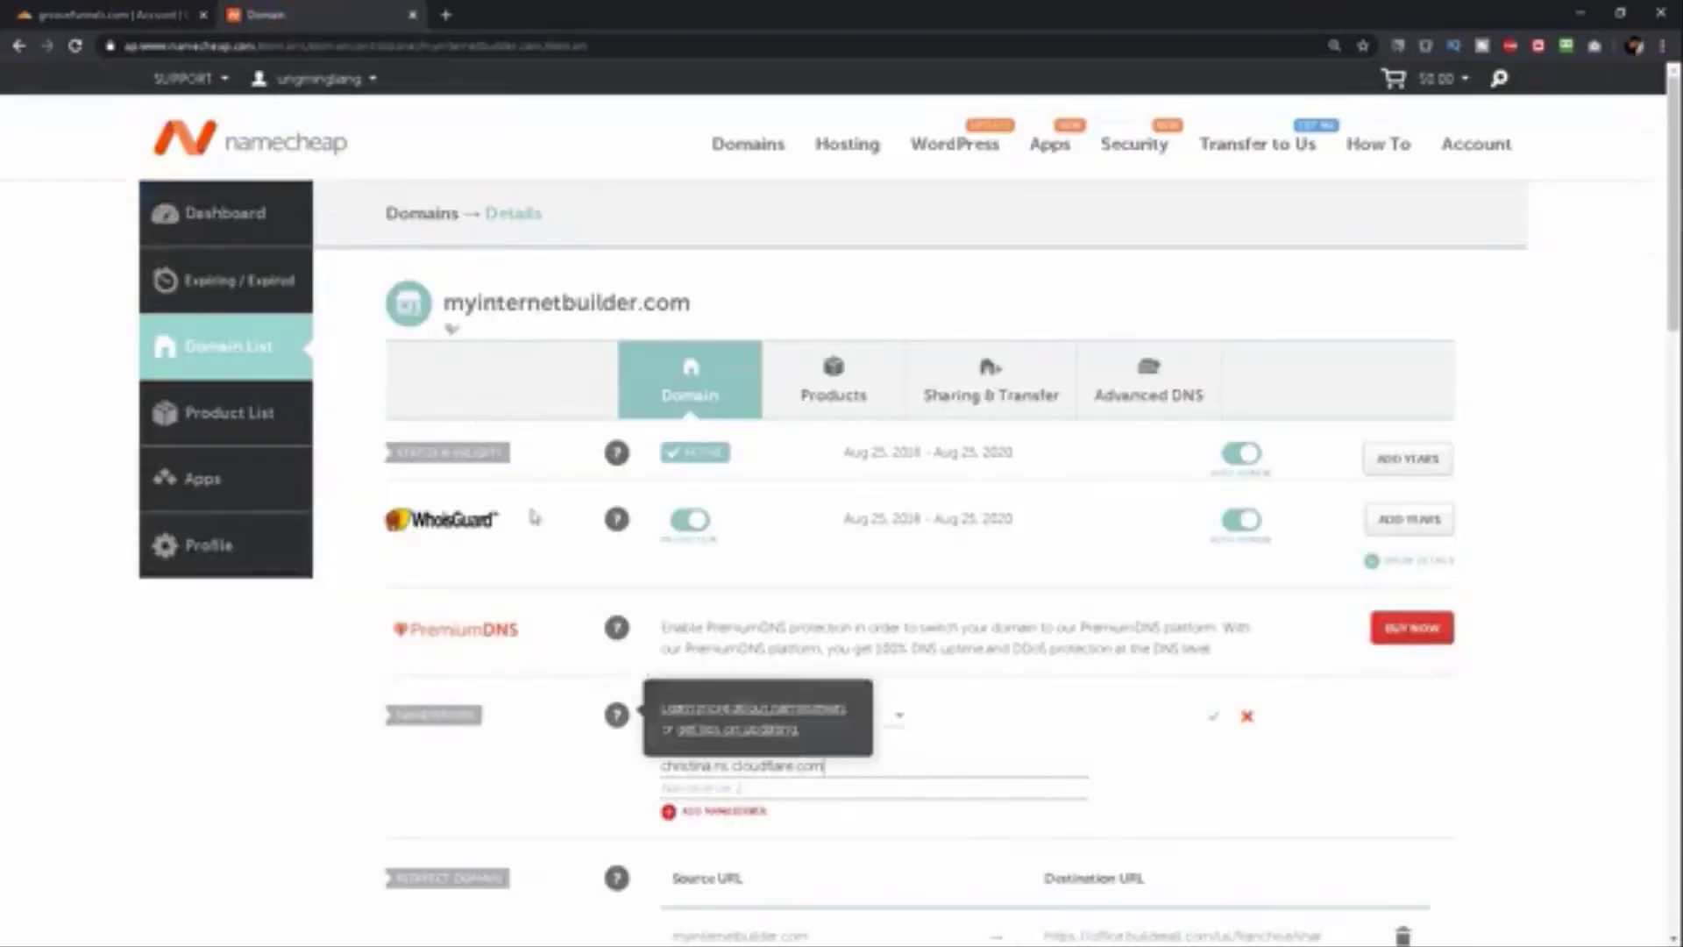
right_click(676, 788)
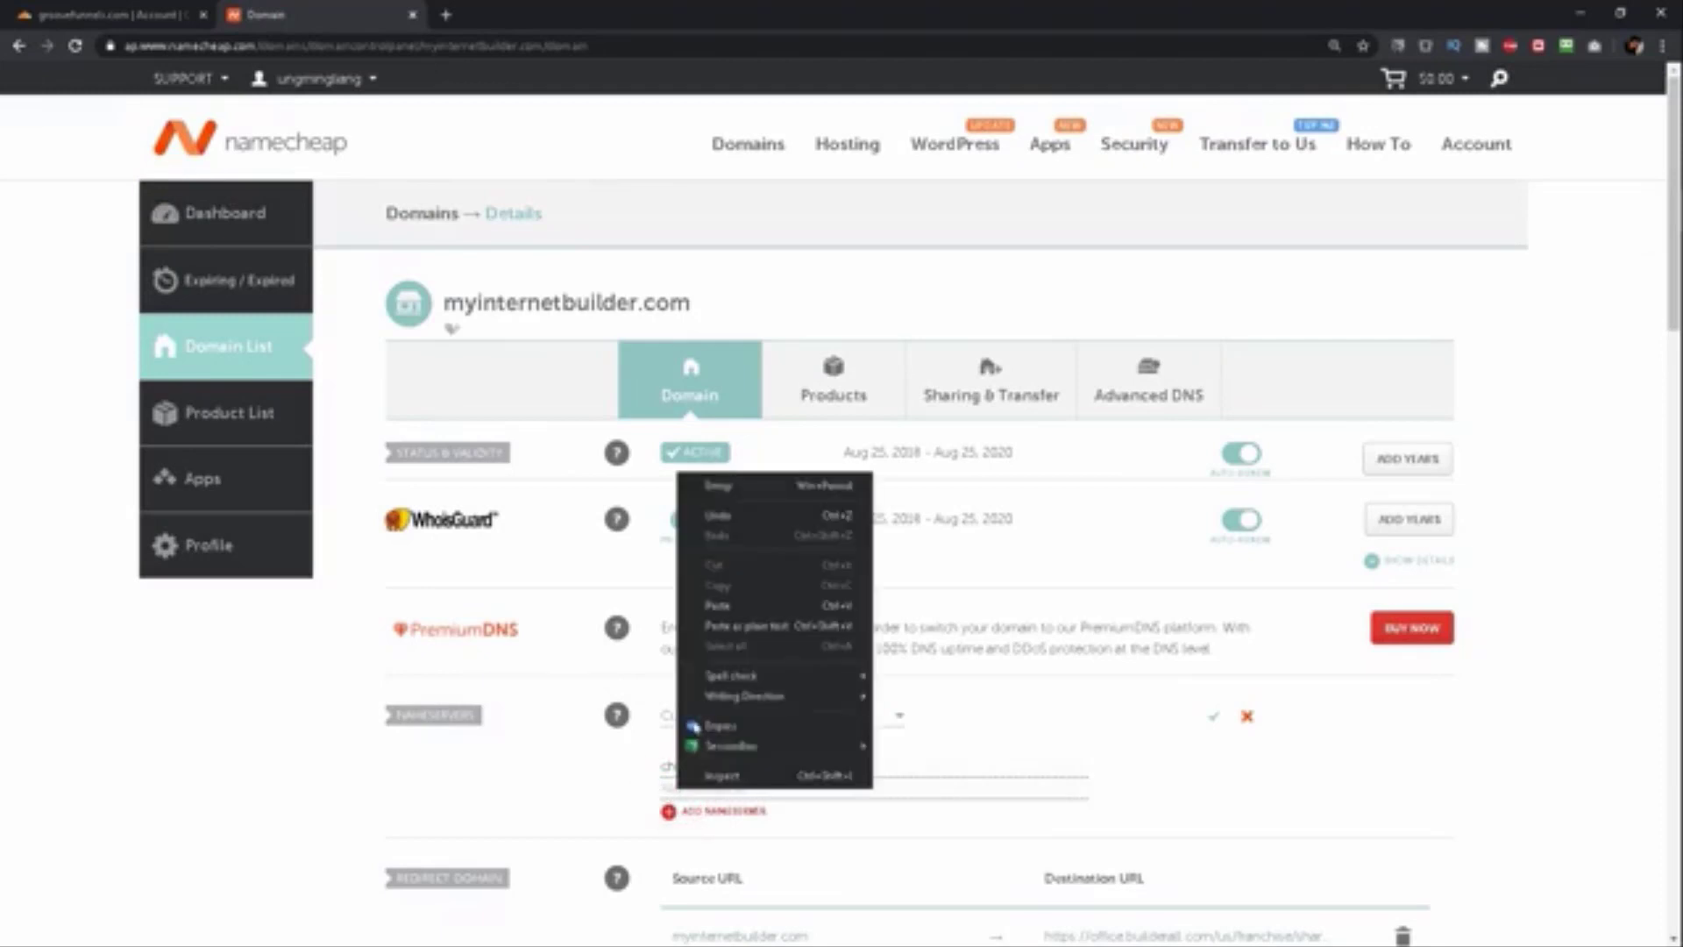
left_click(717, 605)
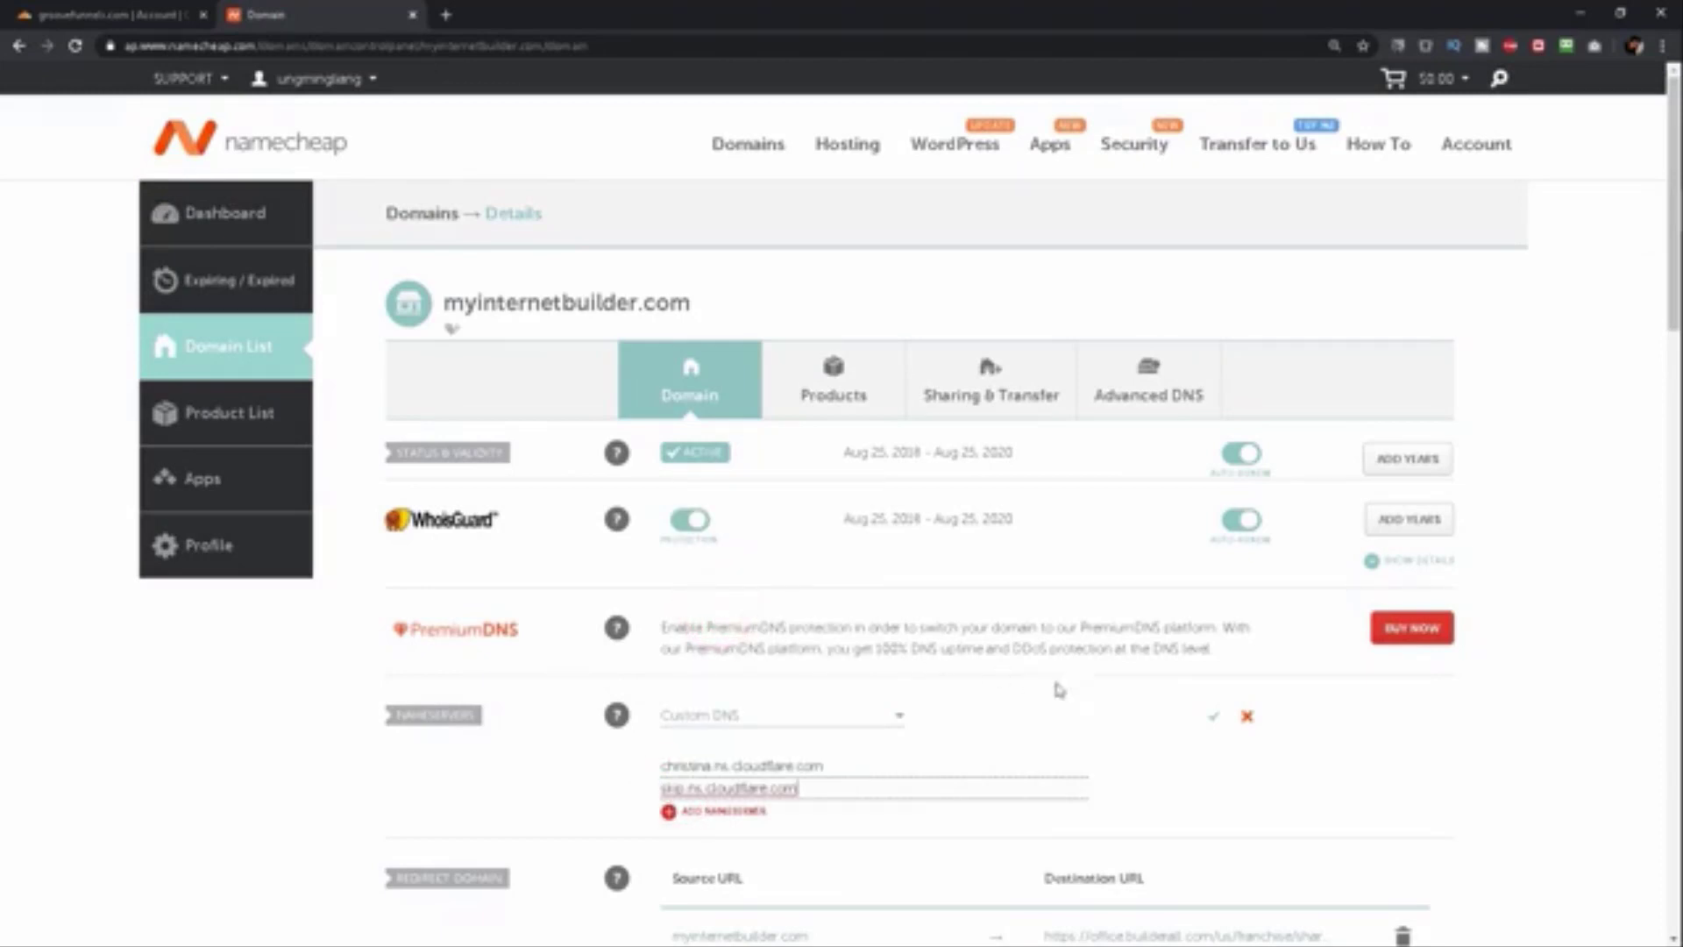
left_click(1216, 721)
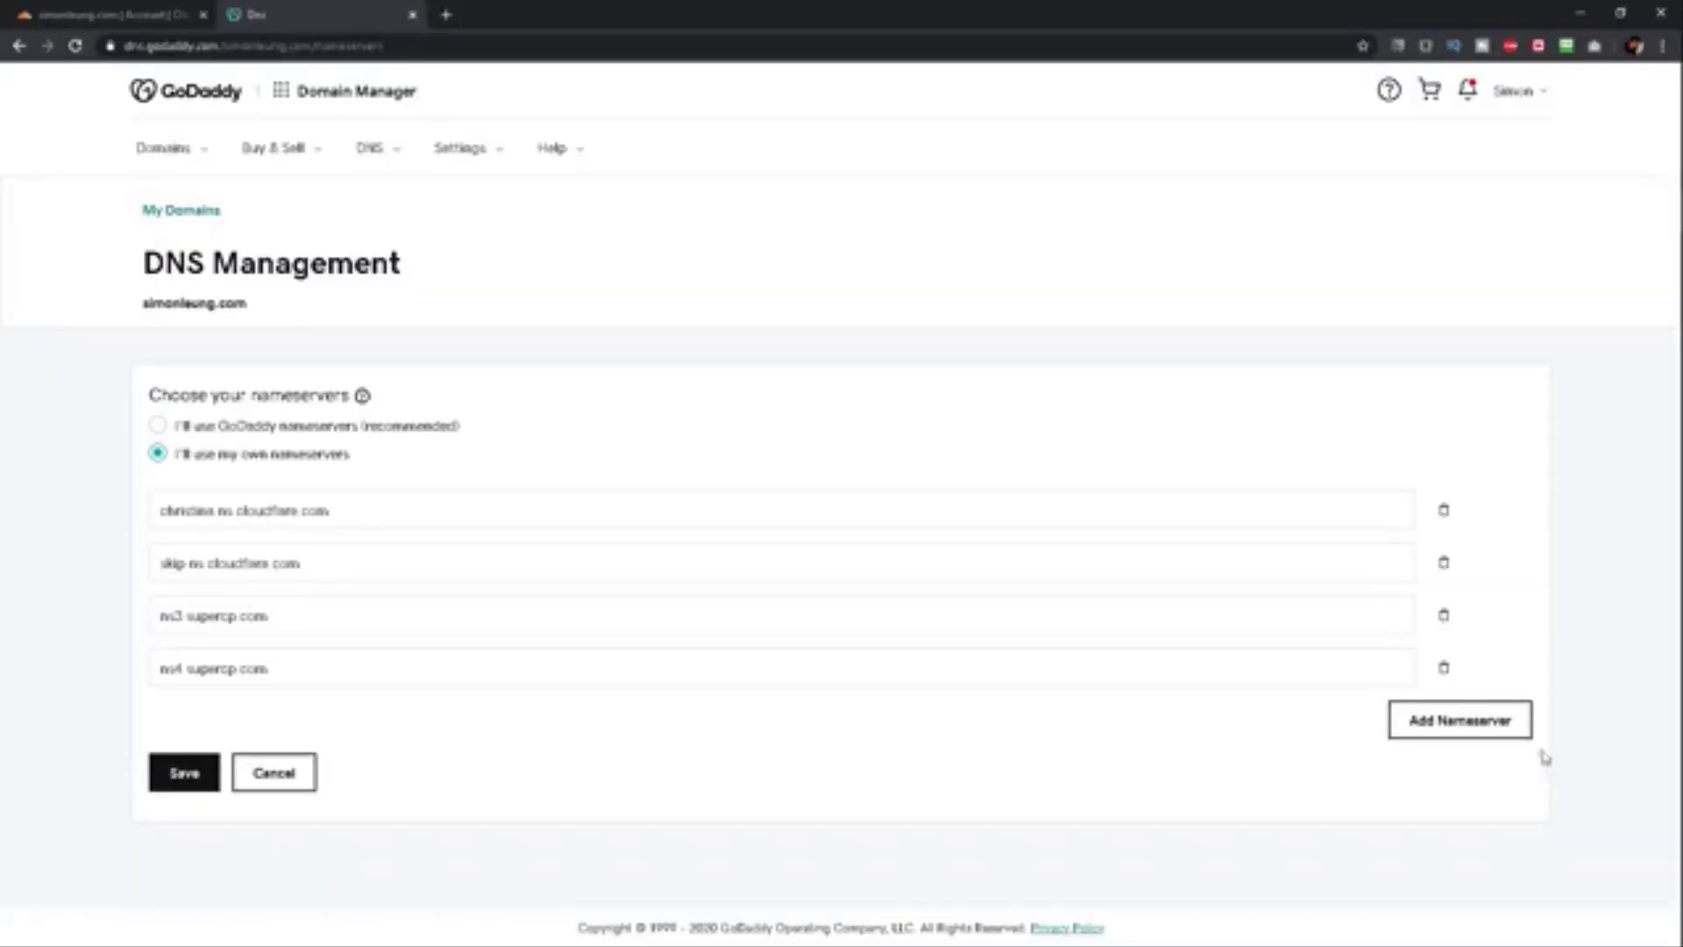
Step: Remove the leftover ns3 and ns4 nameservers in GoDaddy's DNS management and have Cloudflare check the domain's nameservers
left_click(1444, 624)
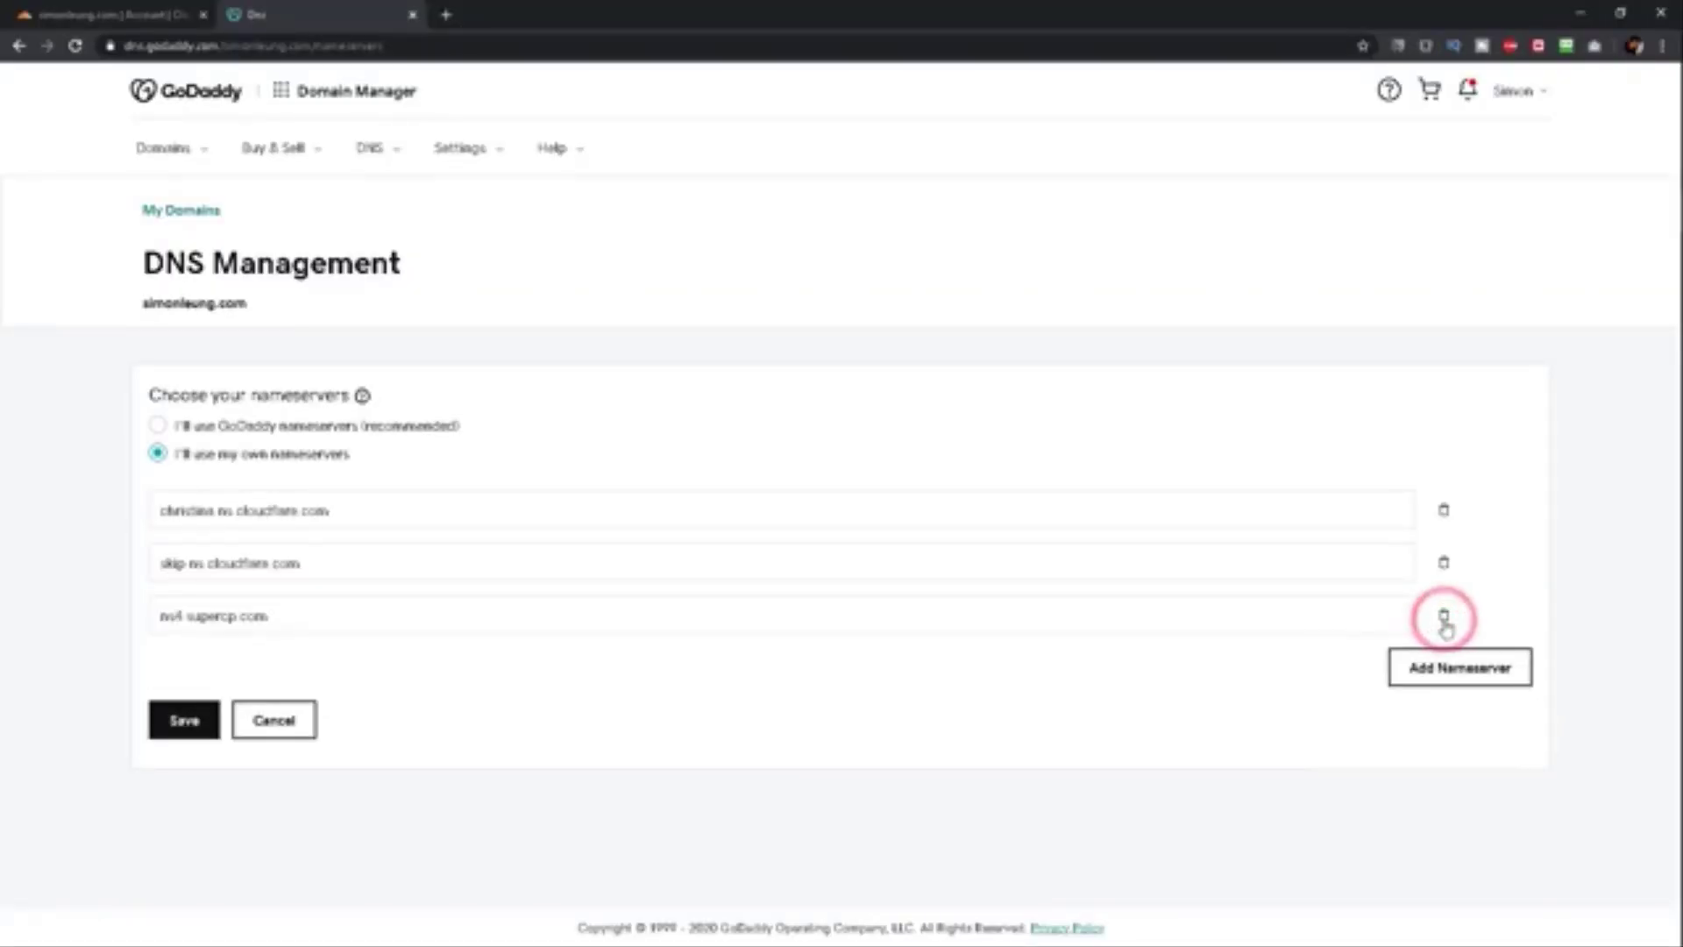
left_click(1444, 624)
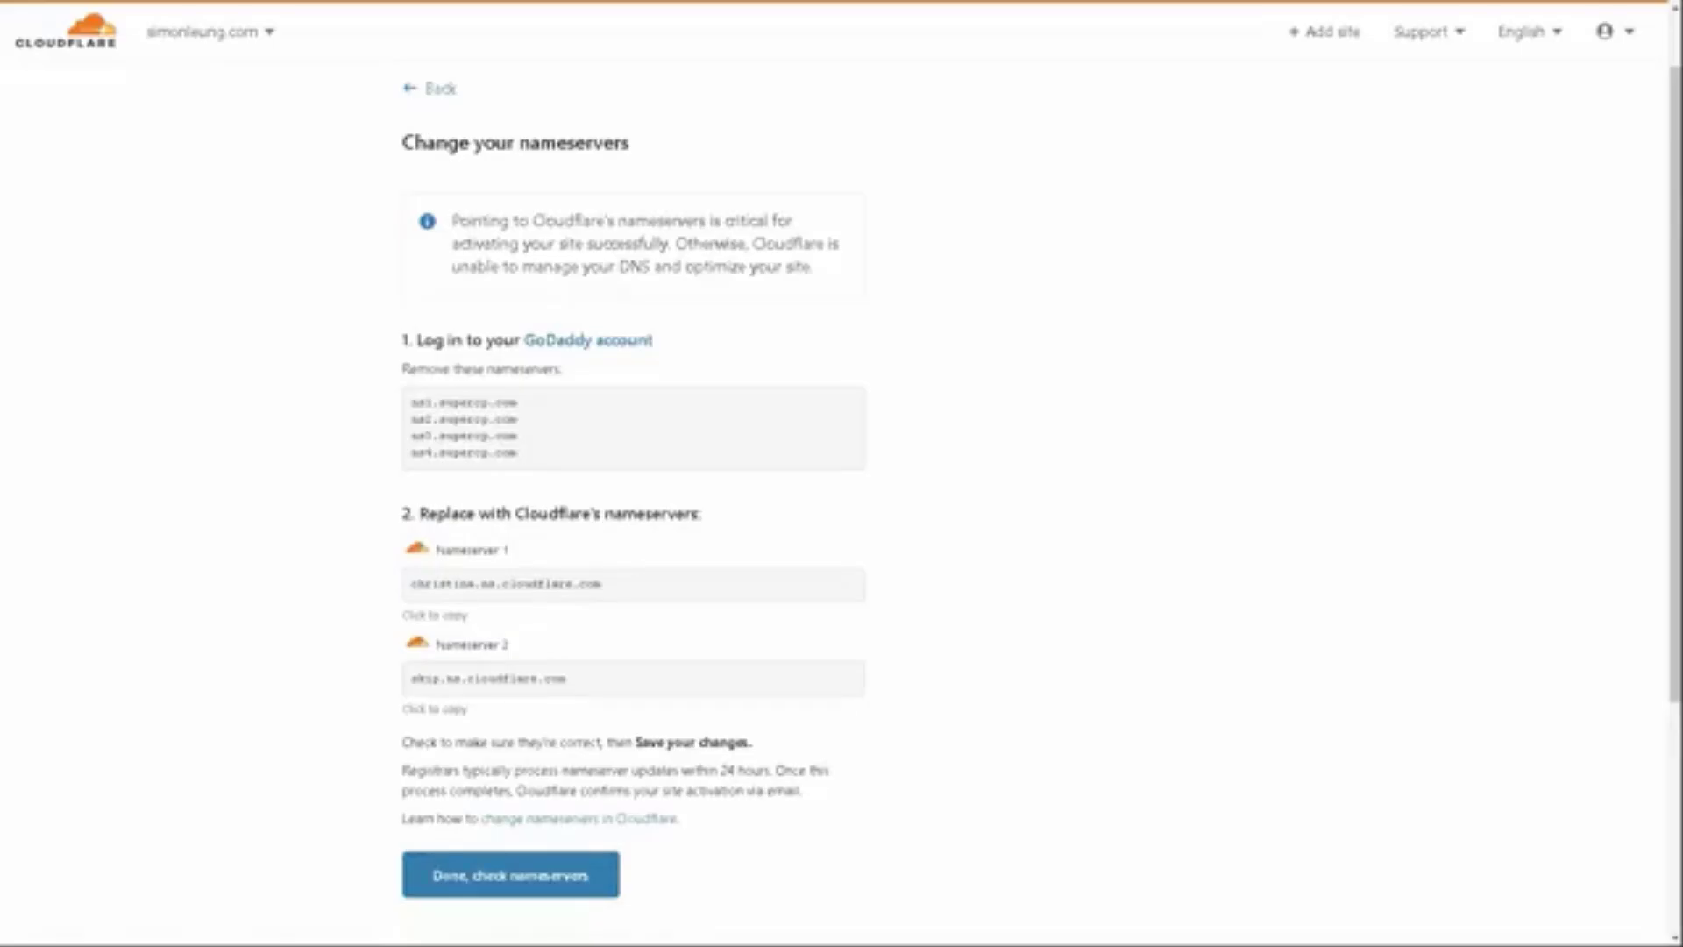
left_click(465, 876)
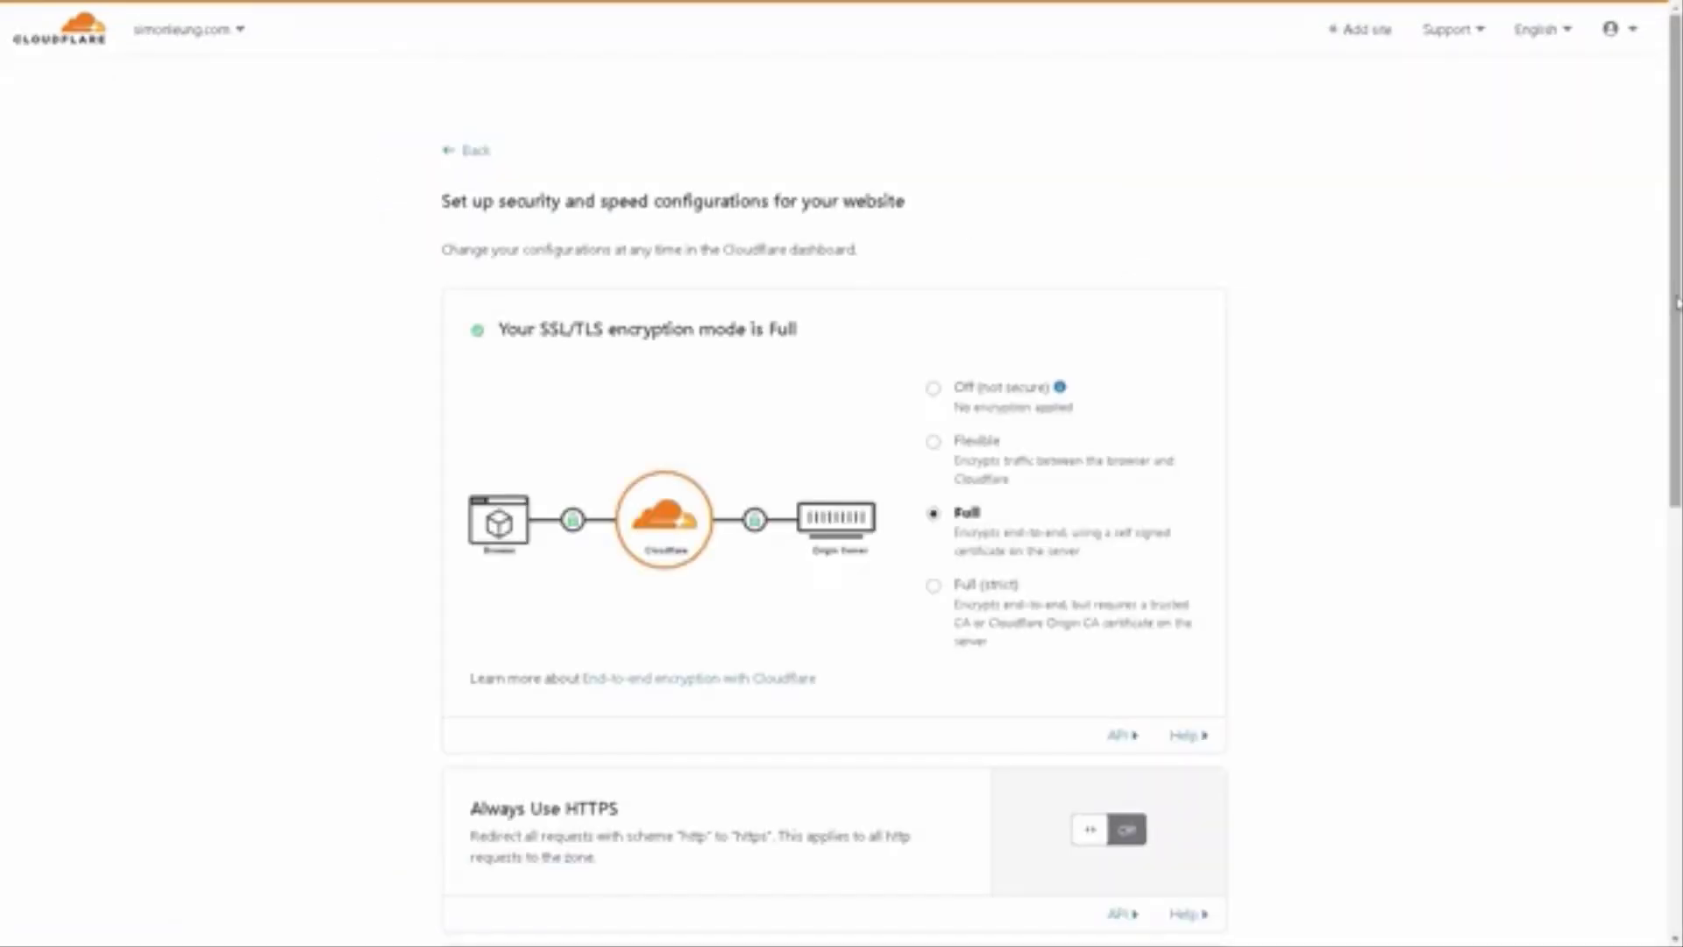
Step: Turn on Always Use HTTPS in Cloudflare's security and speed configuration, keeping SSL/TLS encryption at Full, and finish the setup
left_click_drag(1677, 303, 1676, 344)
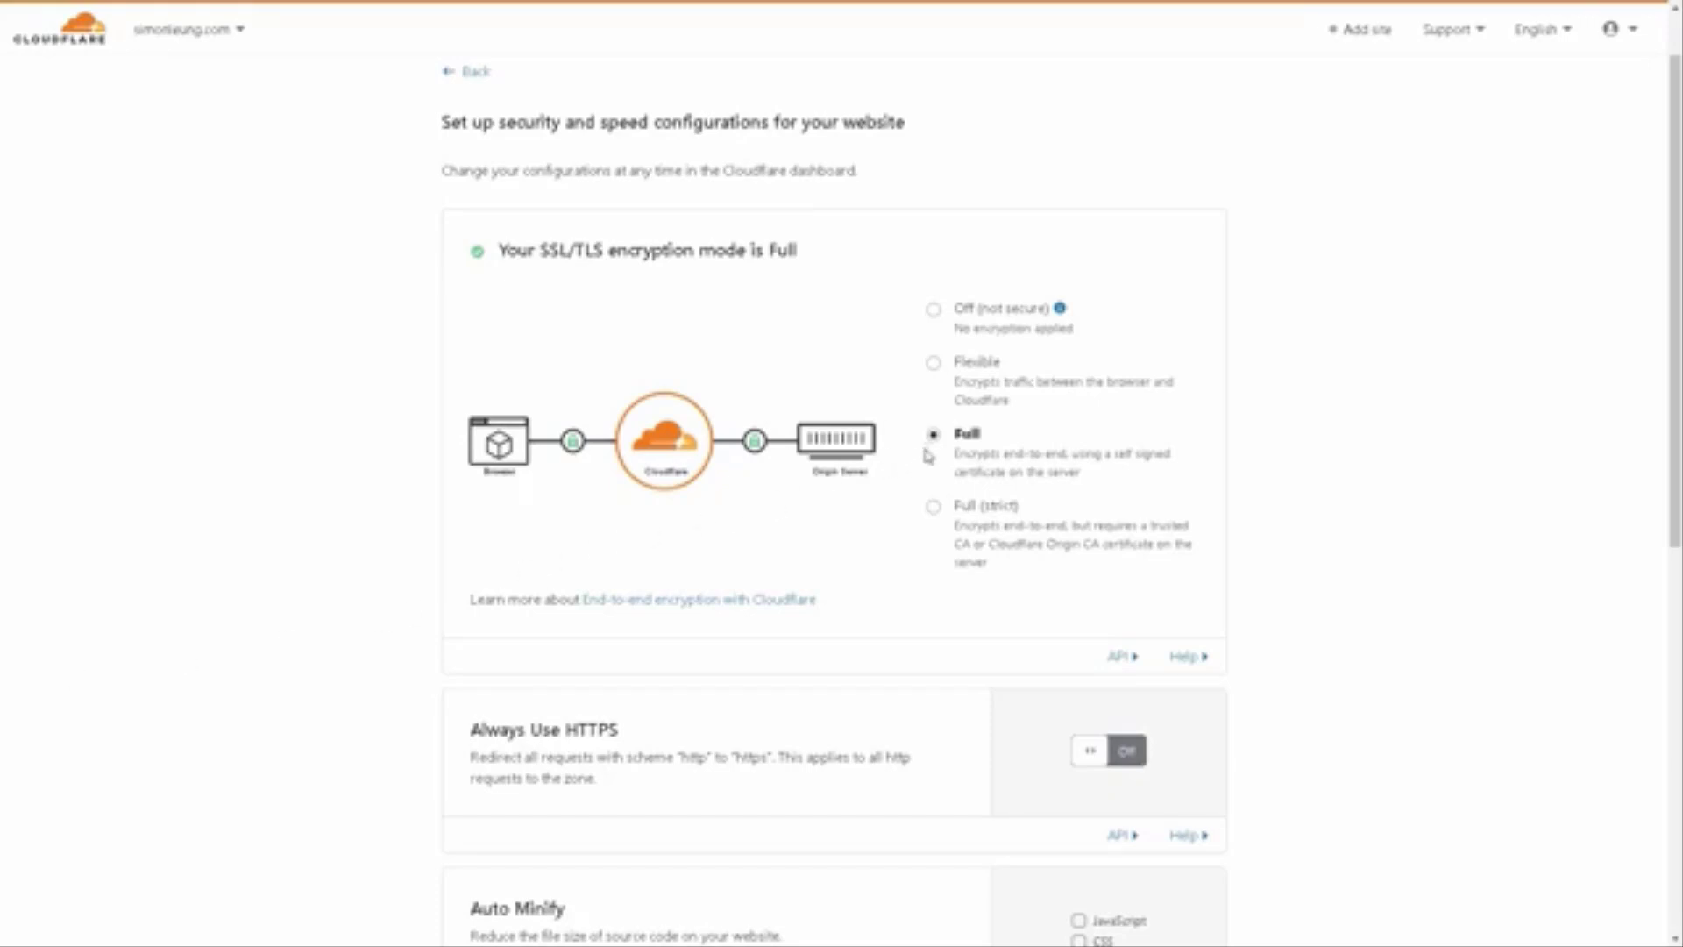
scroll(1512, 673, "down", 2)
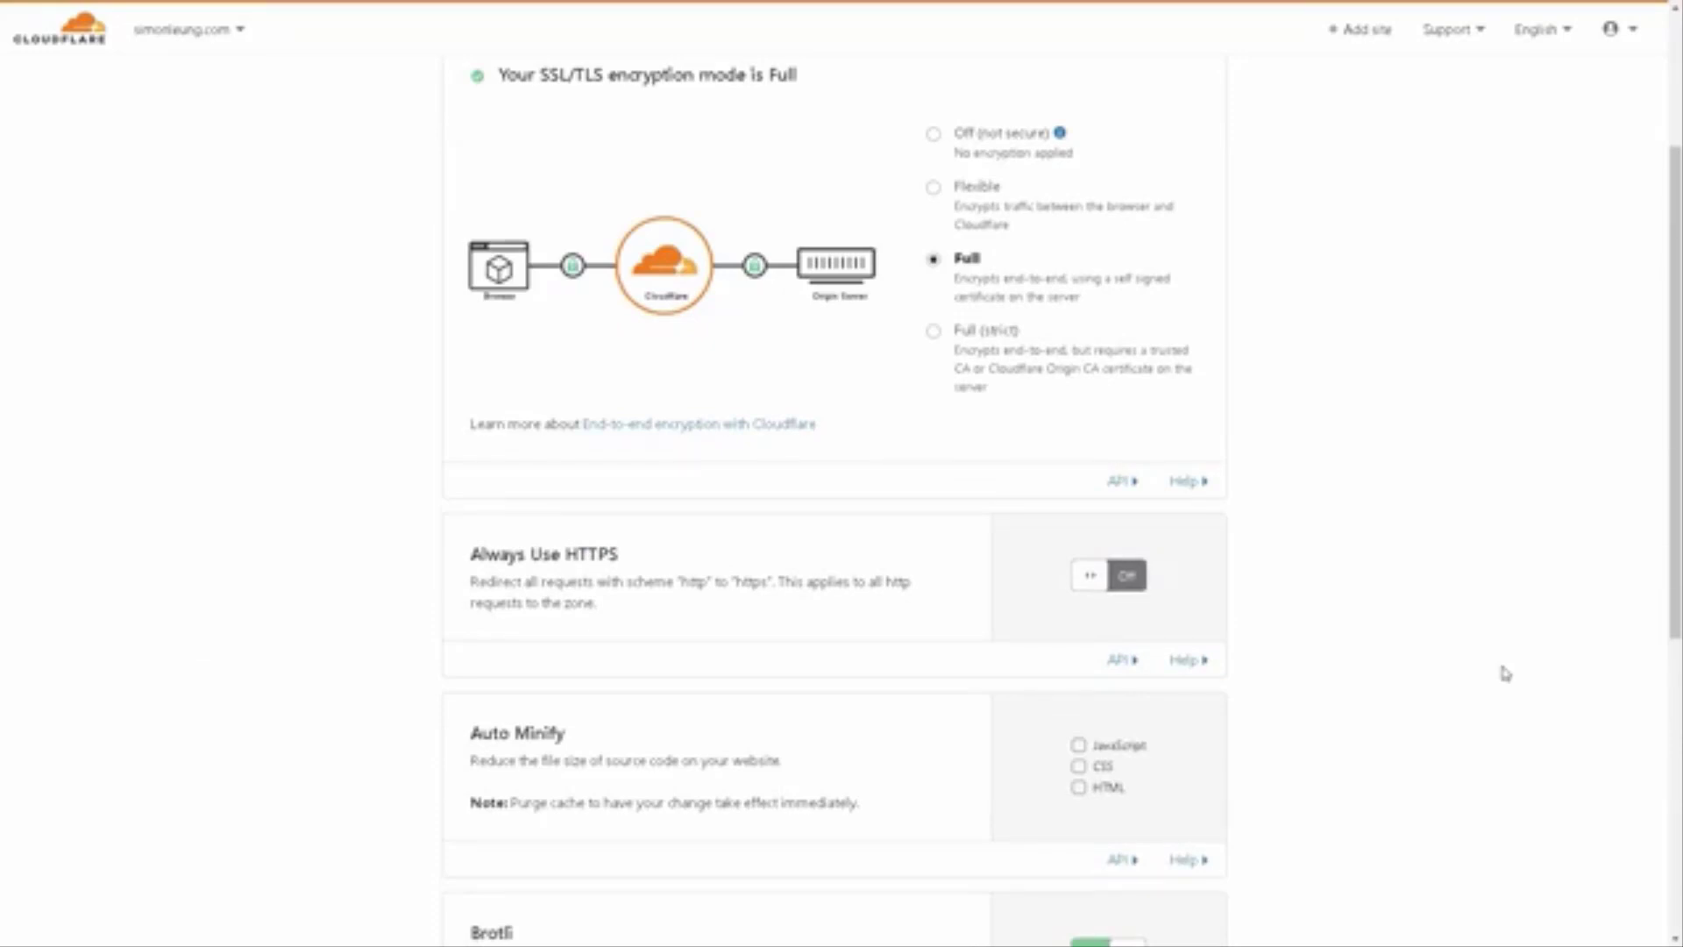
left_click(1127, 579)
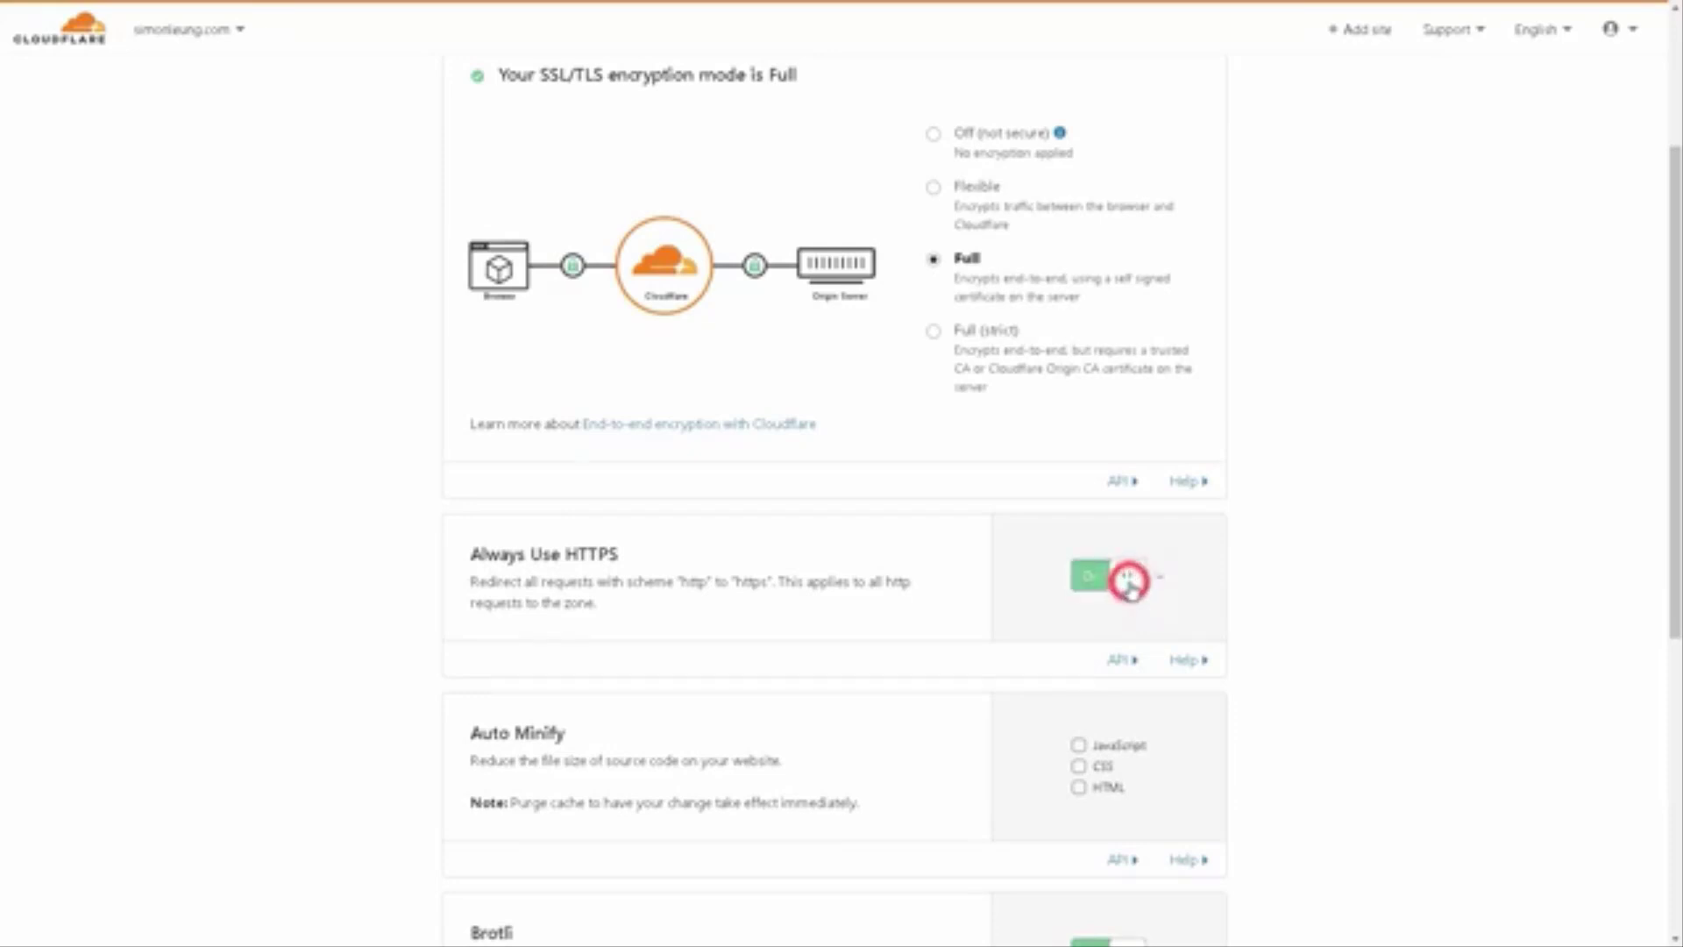
scroll(1131, 591, "down", 7)
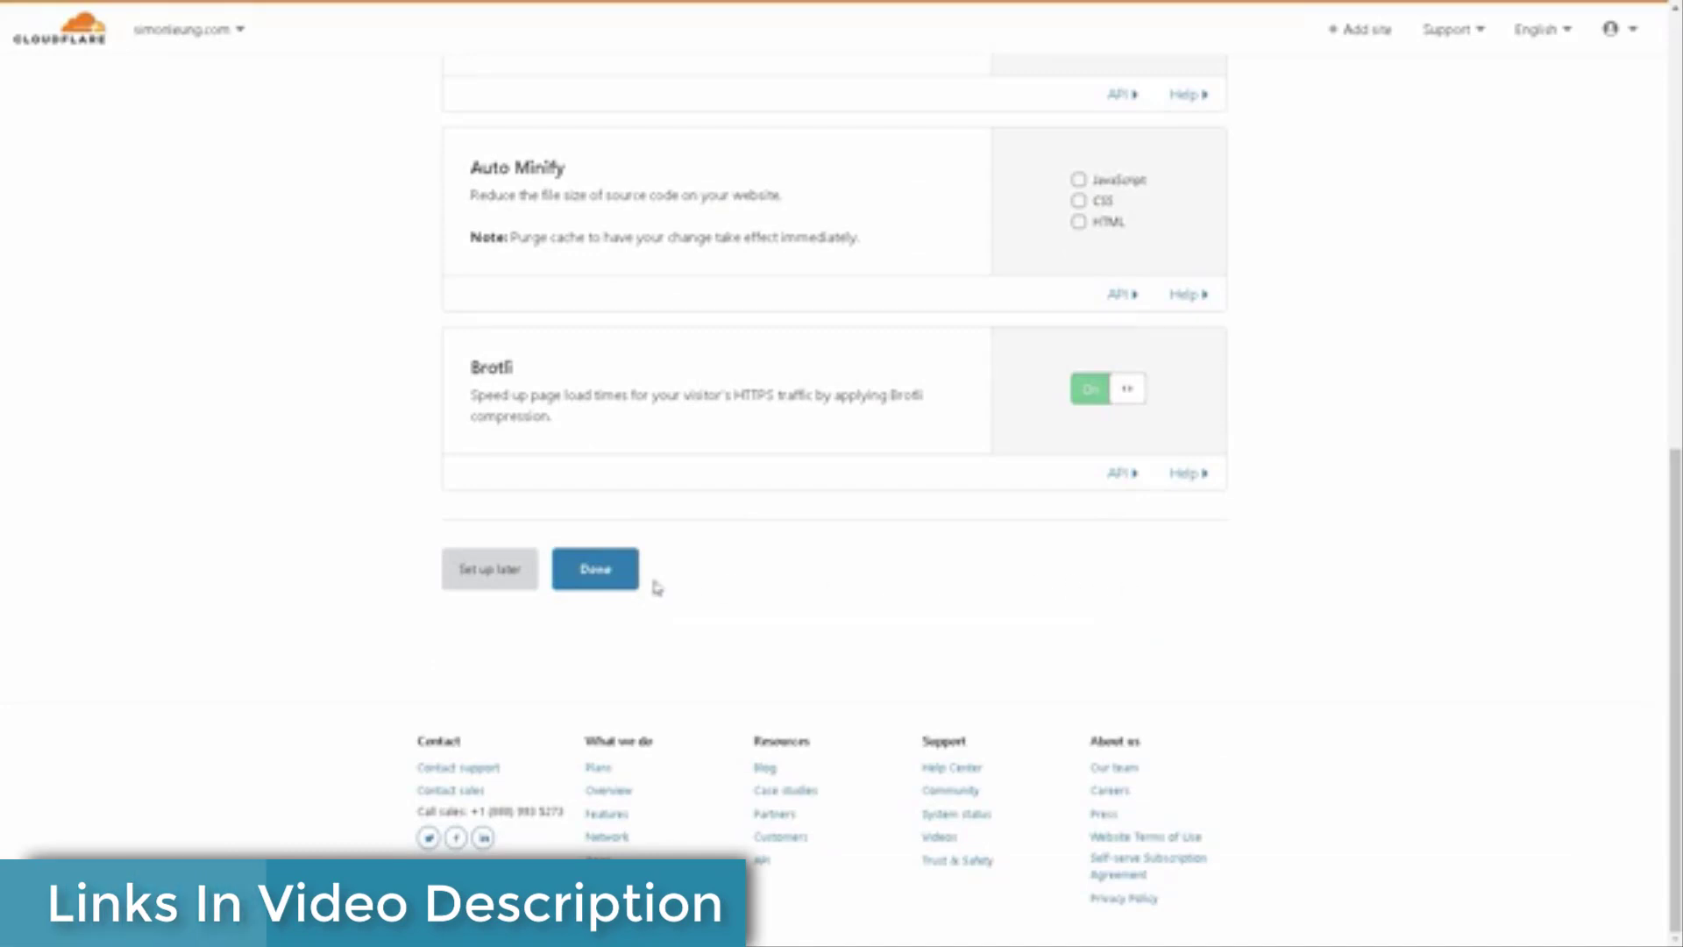
left_click(596, 570)
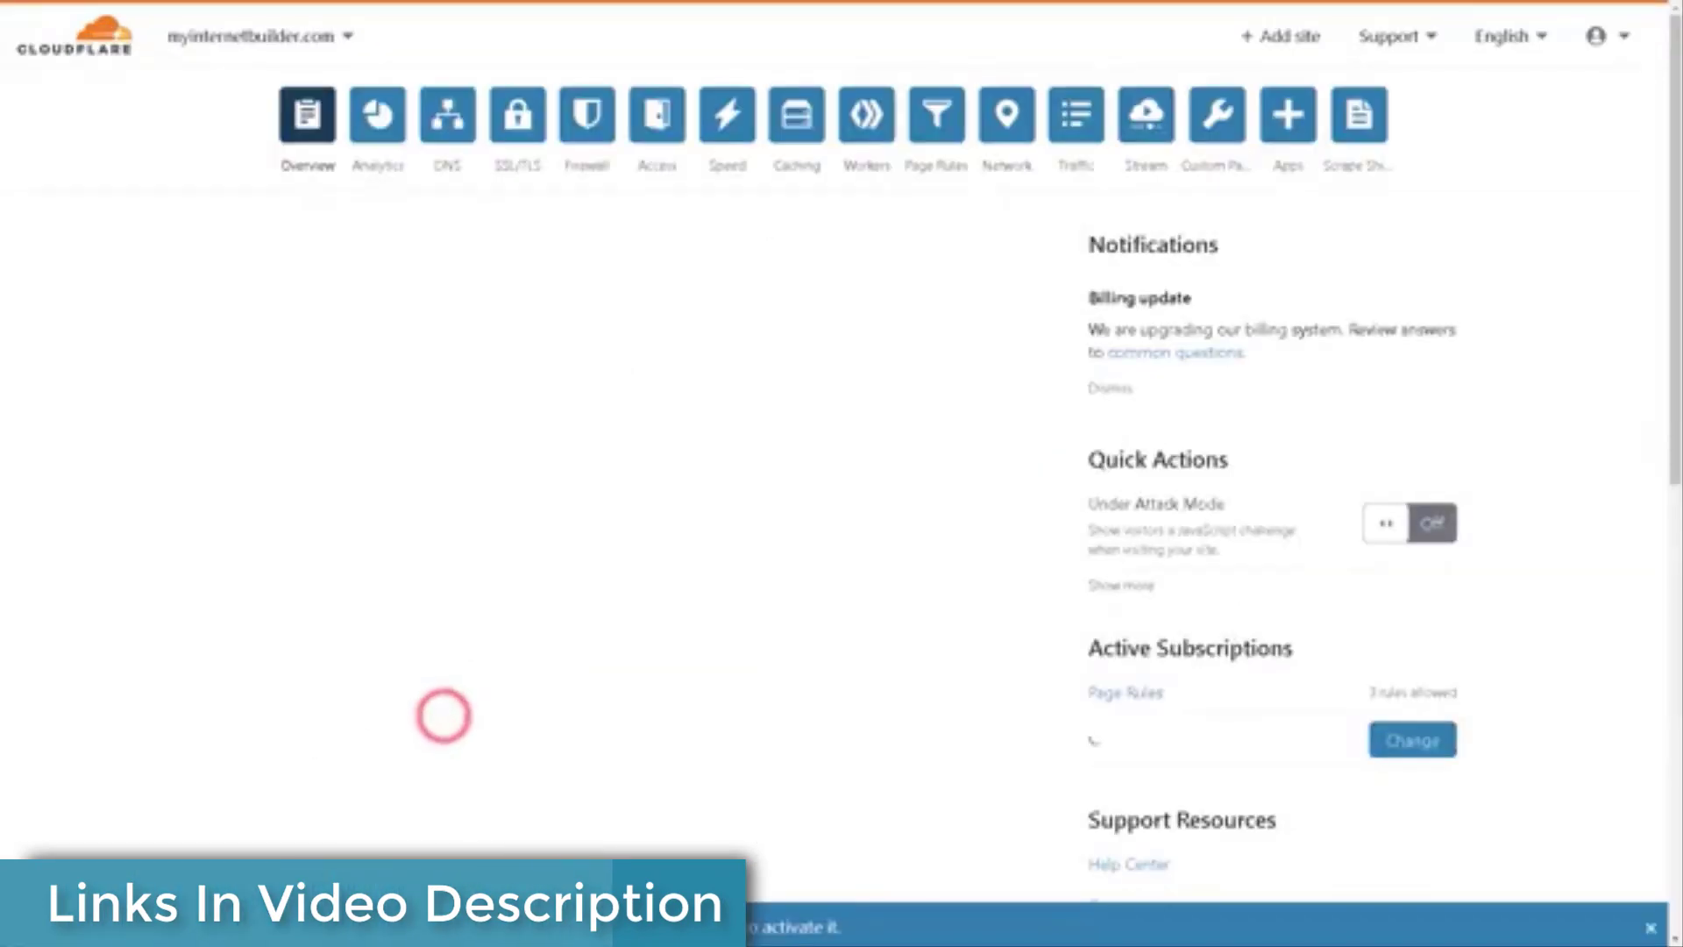